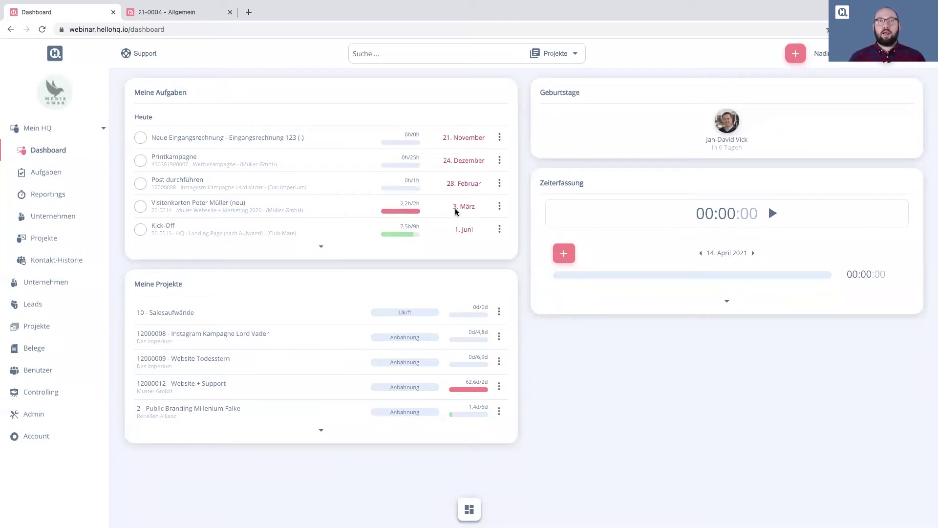
Examine the dashboard's search categories, quick-create options, Projekte and Controlling sections, and the actions available for the Kick-Off task.
{"action": "left_click", "coordinate": [575, 55]}
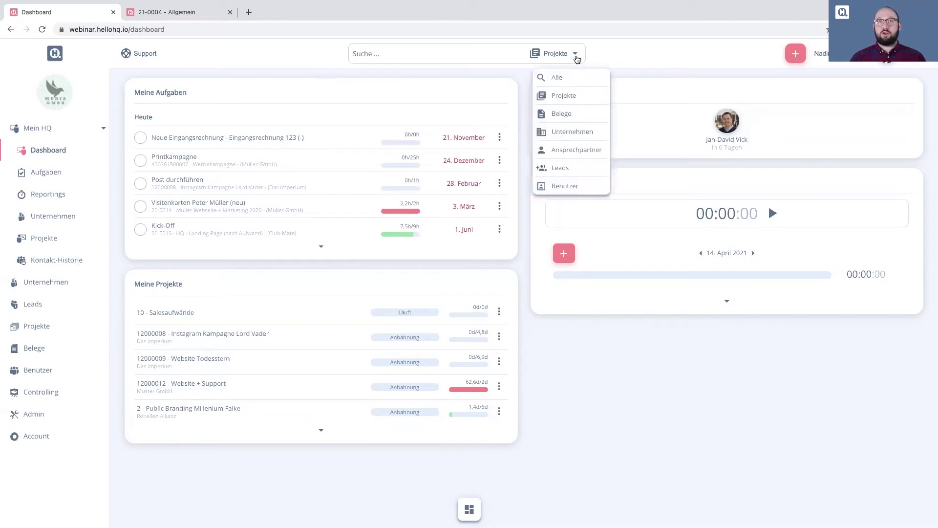
{"action": "left_click", "coordinate": [688, 60]}
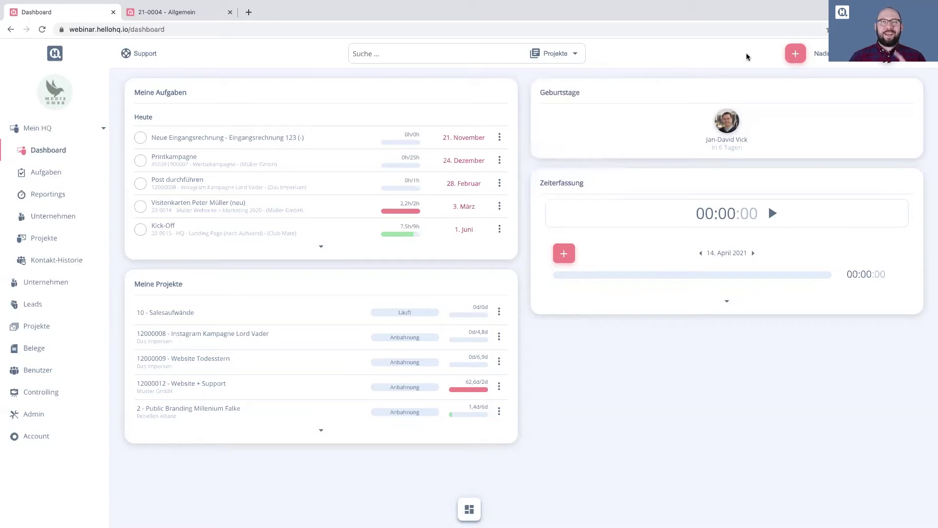
{"action": "left_click", "coordinate": [795, 55]}
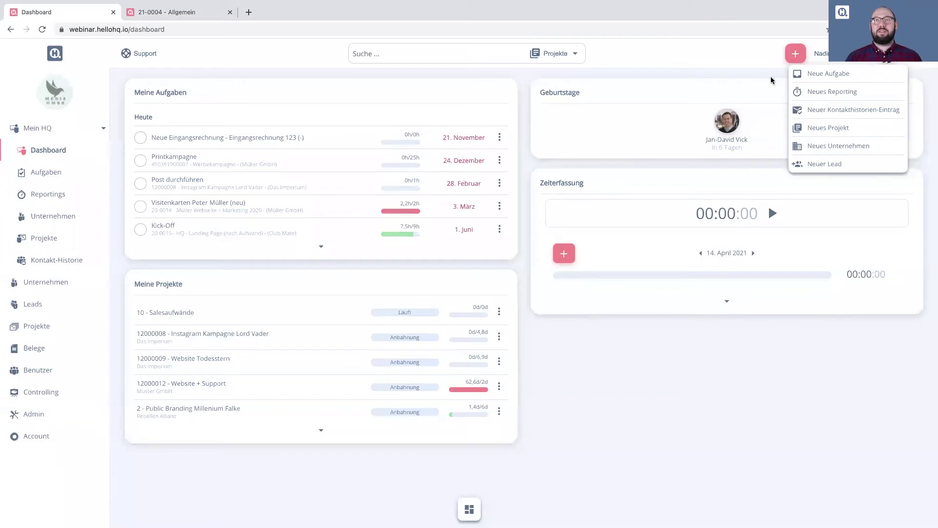
{"action": "left_click", "coordinate": [787, 56]}
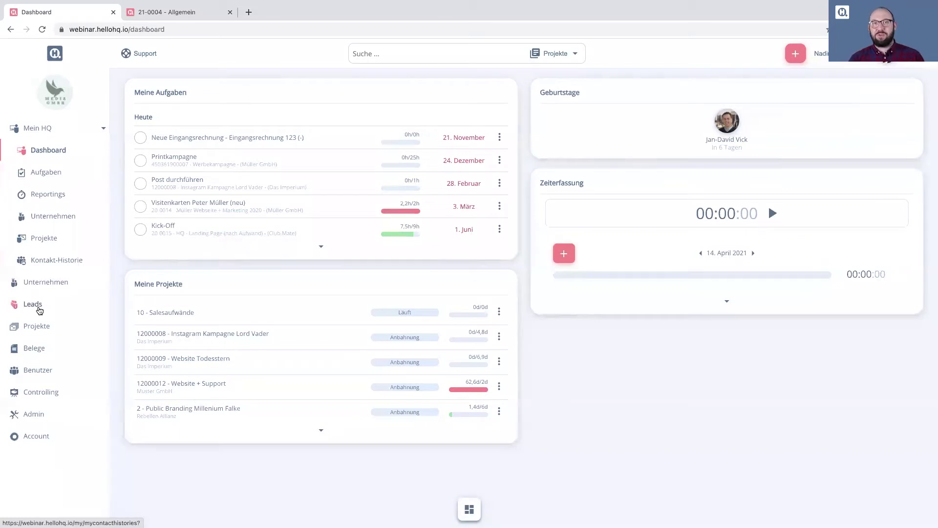
{"action": "left_click", "coordinate": [43, 332]}
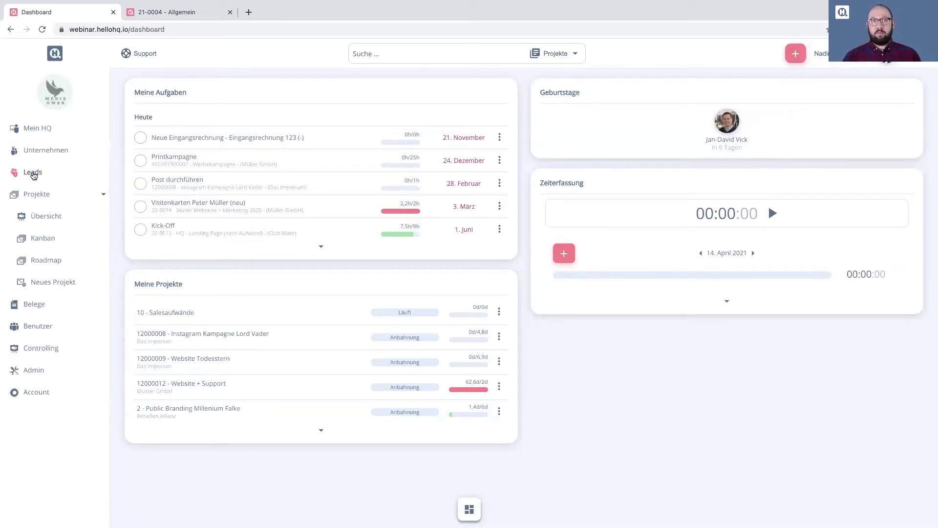
{"action": "left_click", "coordinate": [30, 349]}
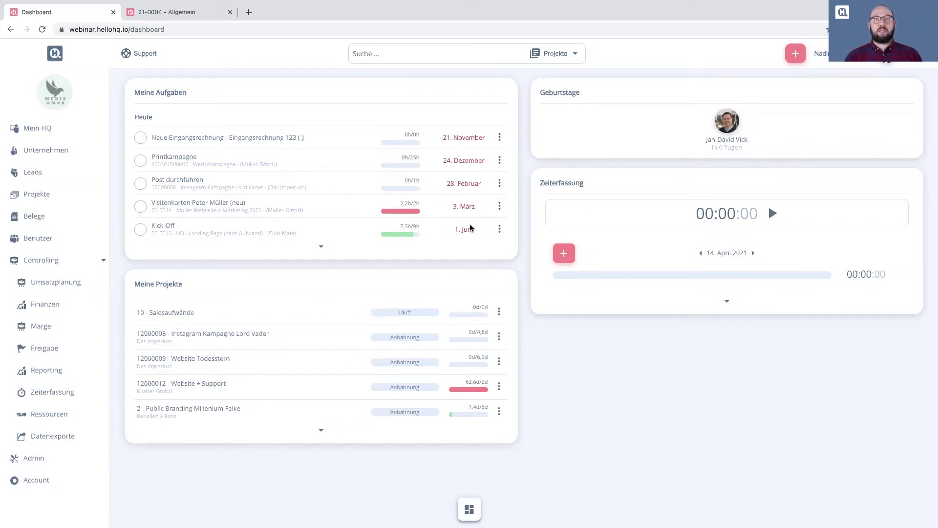
{"action": "left_click", "coordinate": [499, 229]}
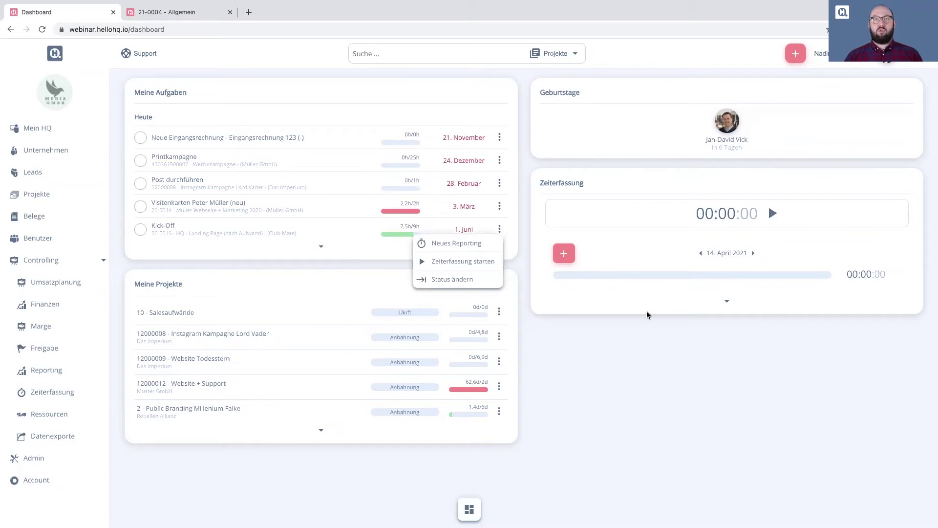
{"action": "left_click", "coordinate": [743, 287]}
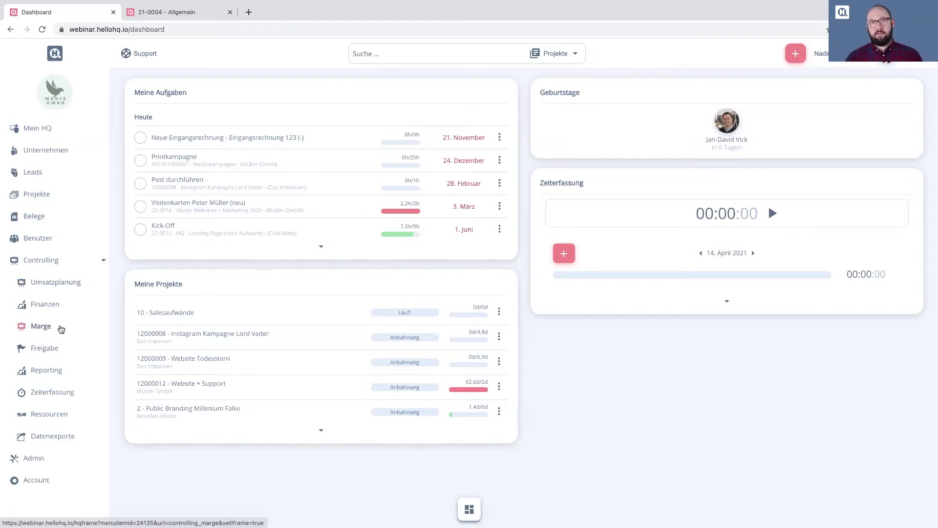
Open the details of HQLabs GmbH from the overview of all companies.
{"action": "left_click", "coordinate": [53, 150]}
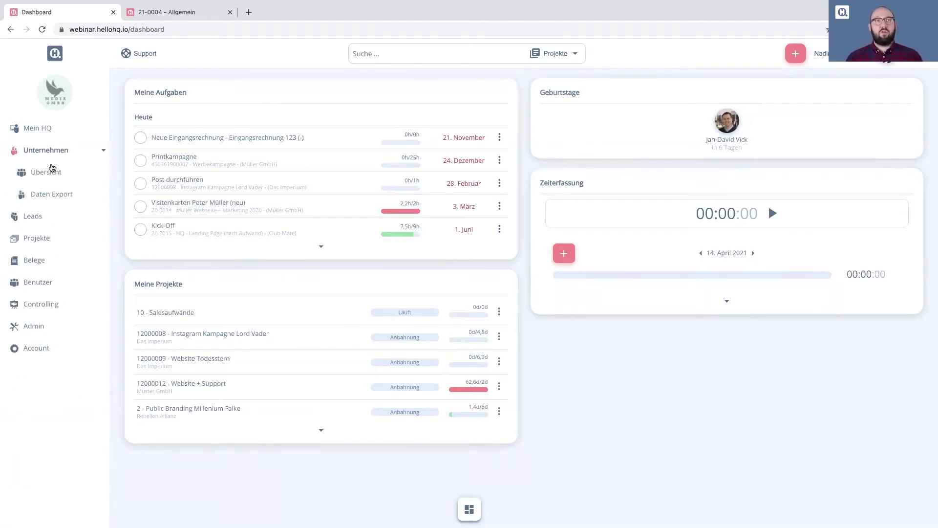
{"action": "left_click", "coordinate": [52, 173]}
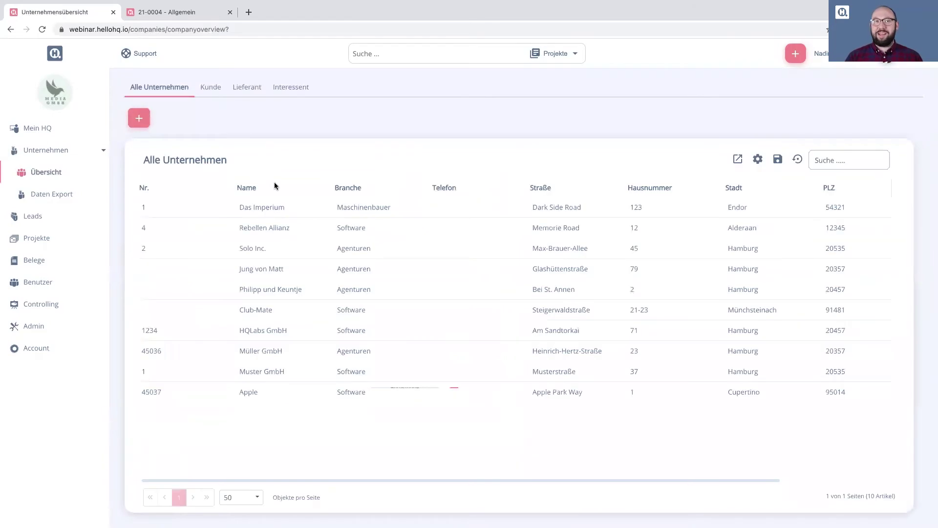
{"action": "left_click", "coordinate": [277, 329]}
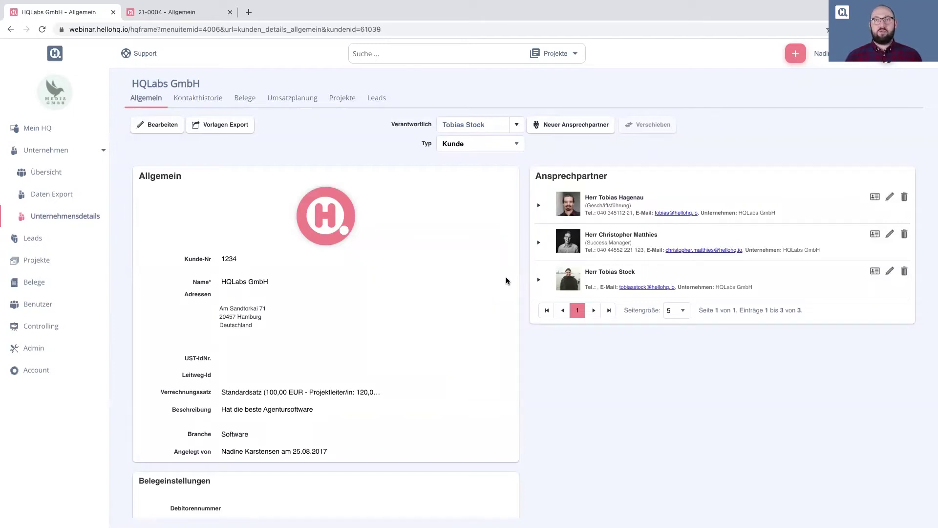
Expand the Success Manager's contact information and review the ADV and Weihnachtskarte fields.
{"action": "left_click", "coordinate": [538, 242]}
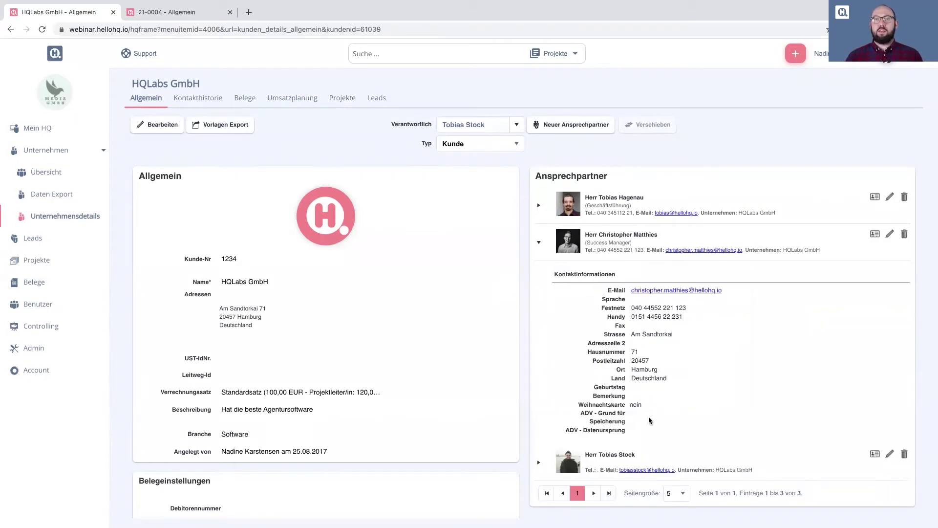
{"action": "left_click_drag", "start_coordinate": [579, 413], "coordinate": [627, 432]}
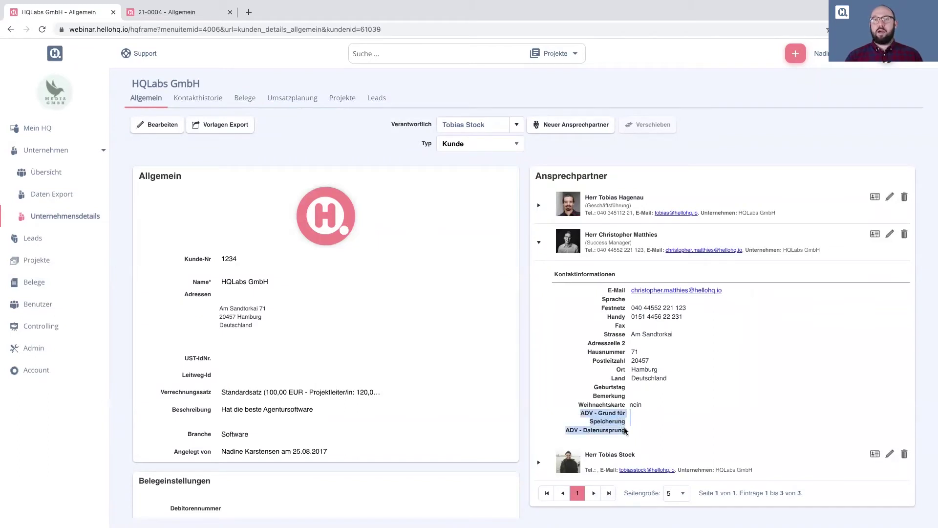
{"action": "triple_click", "coordinate": [590, 404]}
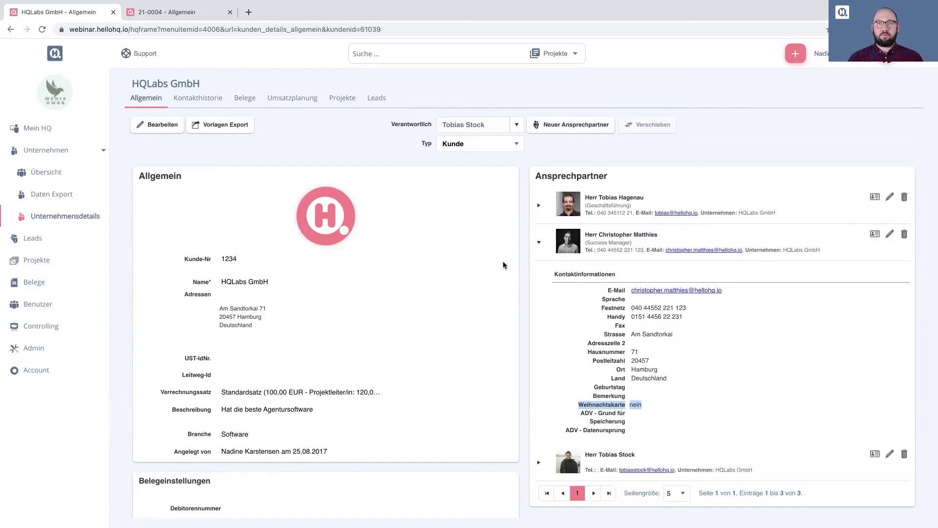
{"action": "left_click", "coordinate": [503, 264]}
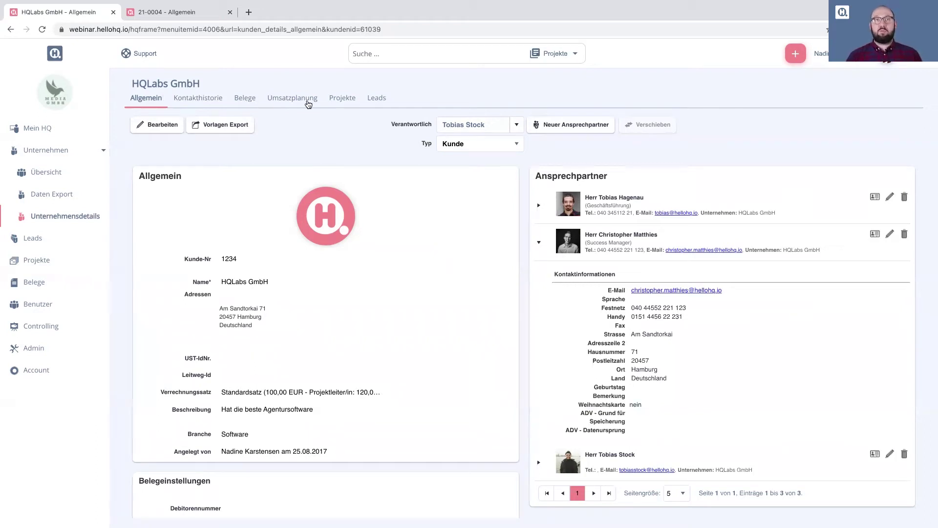
Preview the offer listed among HQLabs GmbH's documents and read through its positions and totals.
{"action": "left_click", "coordinate": [243, 100]}
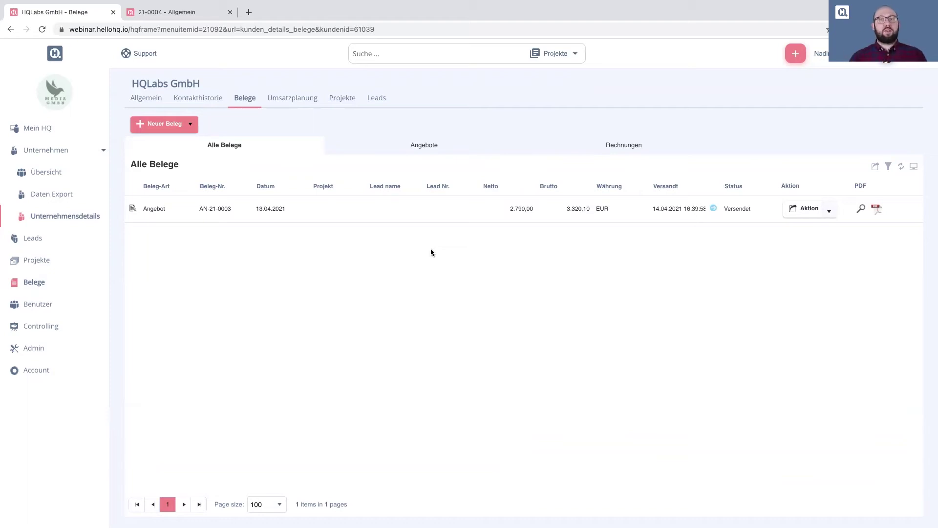
{"action": "left_click", "coordinate": [860, 209]}
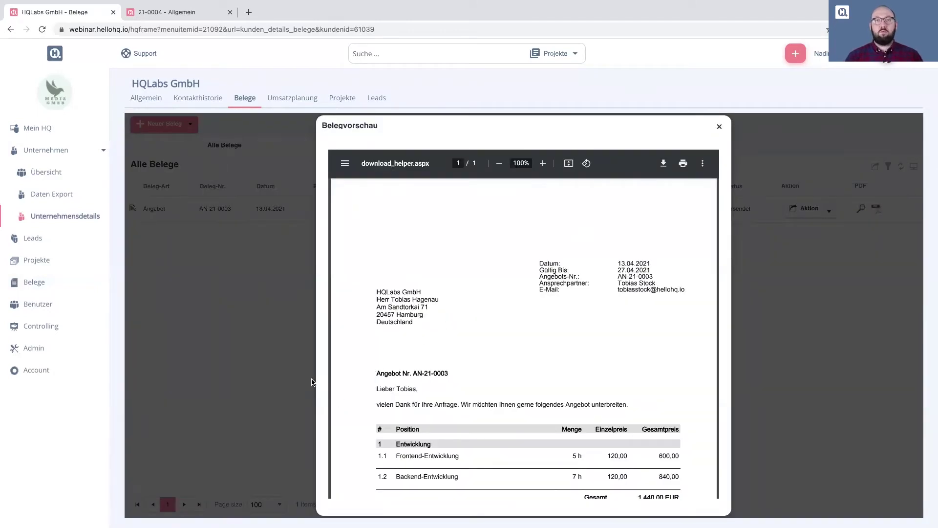
{"action": "scroll", "coordinate": [479, 374], "scroll_direction": "down", "scroll_amount": 3}
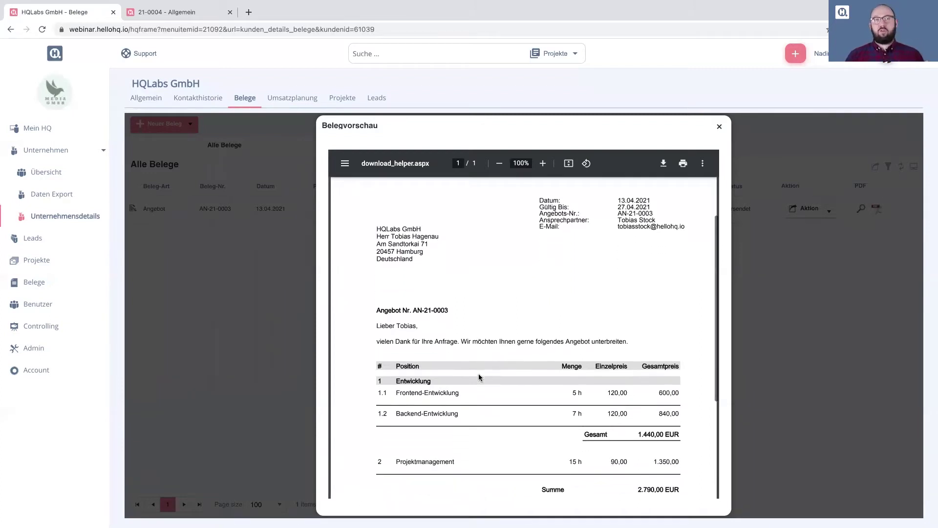
{"action": "scroll", "coordinate": [479, 373], "scroll_direction": "down", "scroll_amount": 2}
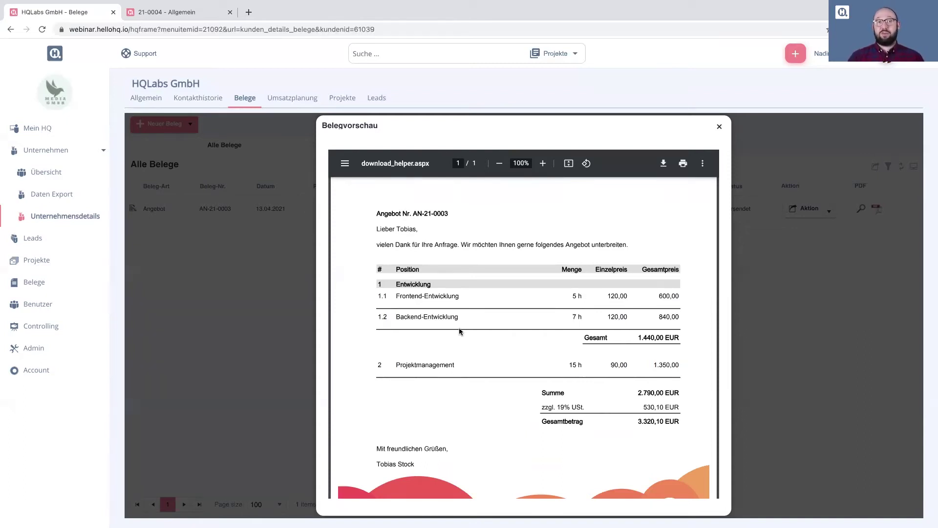
{"action": "left_click", "coordinate": [718, 128]}
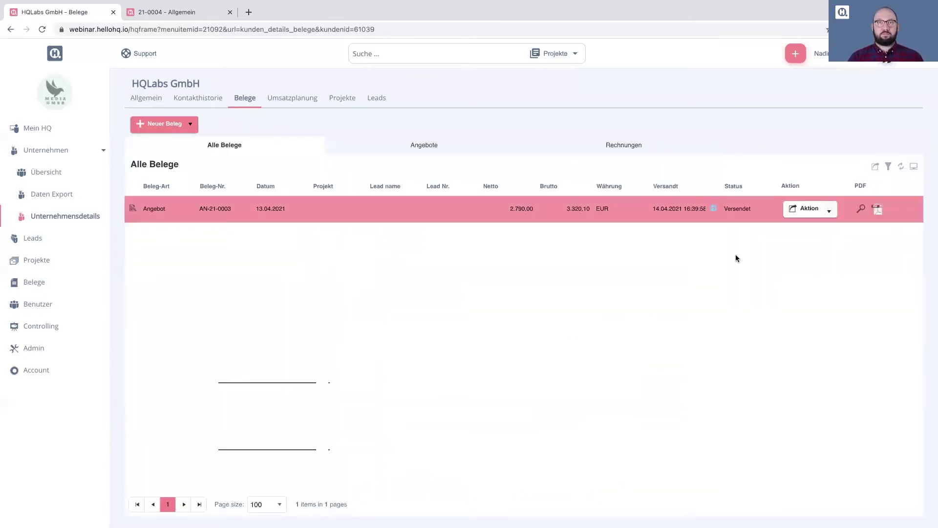
Mark the HQLabs GmbH offer as accepted.
{"action": "left_click", "coordinate": [826, 214]}
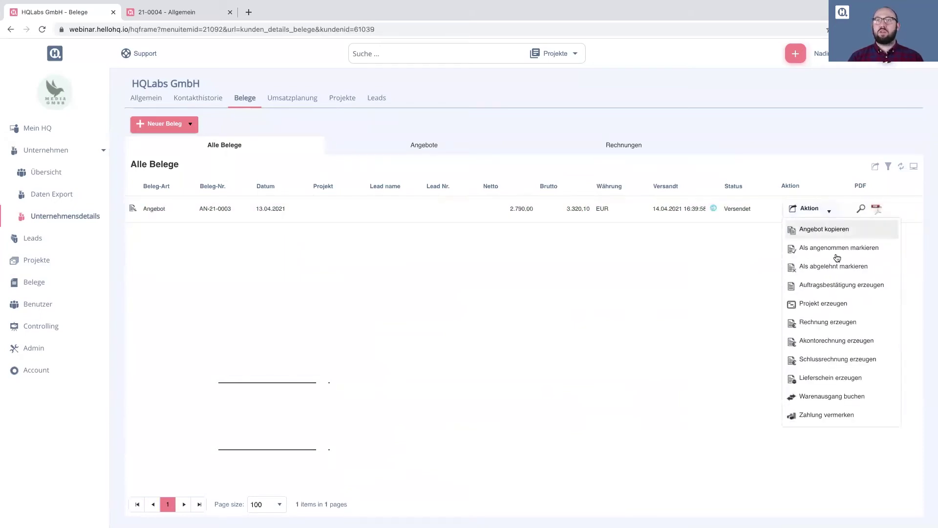
{"action": "left_click", "coordinate": [840, 253]}
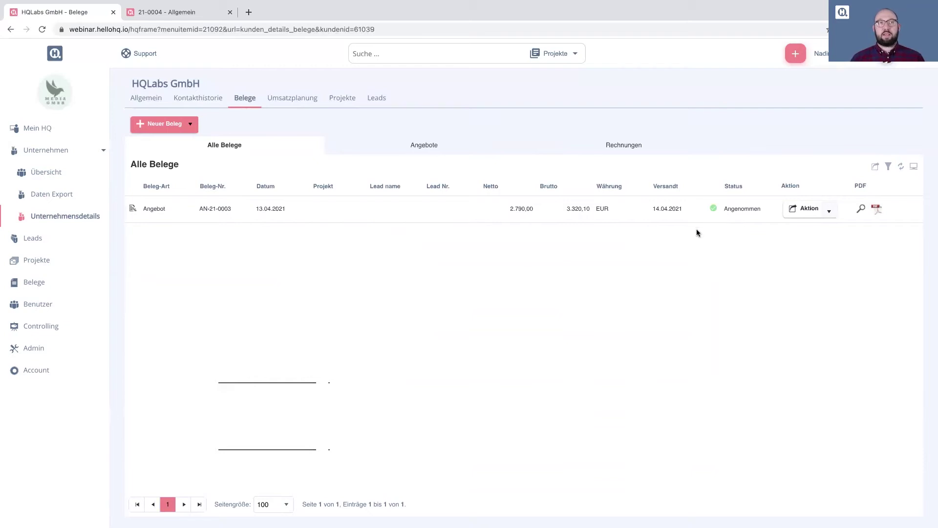
Open the accepted offer and start generating a project from it with the template Extern and the name Testprojekt.
{"action": "left_click", "coordinate": [38, 285]}
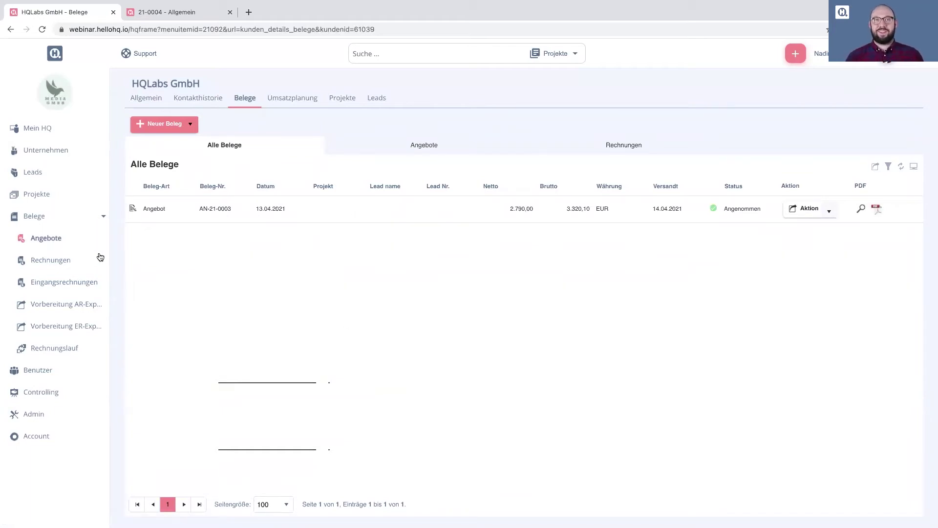
{"action": "left_click", "coordinate": [535, 207]}
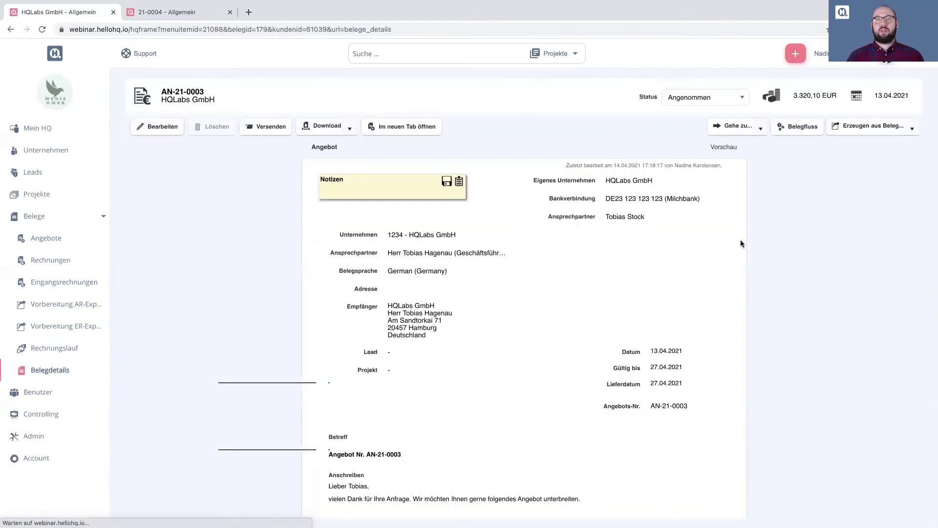
{"action": "left_click", "coordinate": [912, 129]}
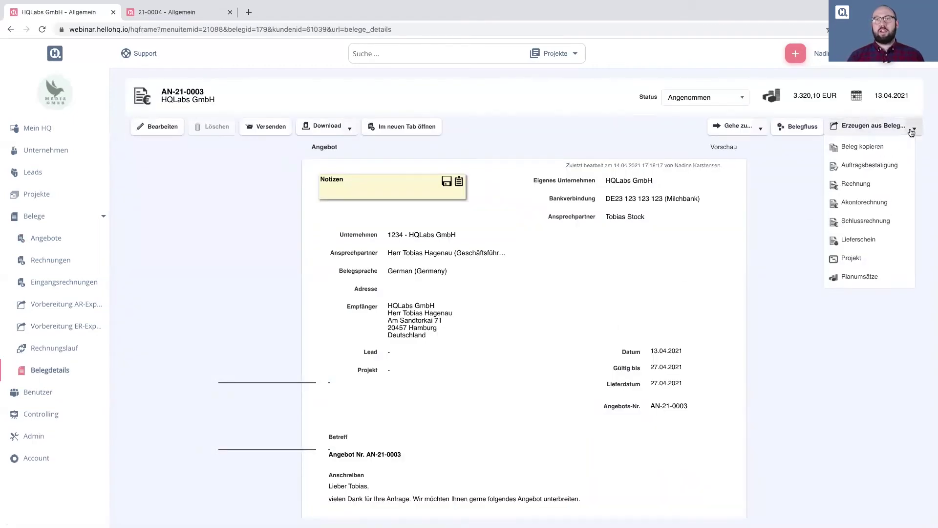
{"action": "left_click", "coordinate": [860, 259]}
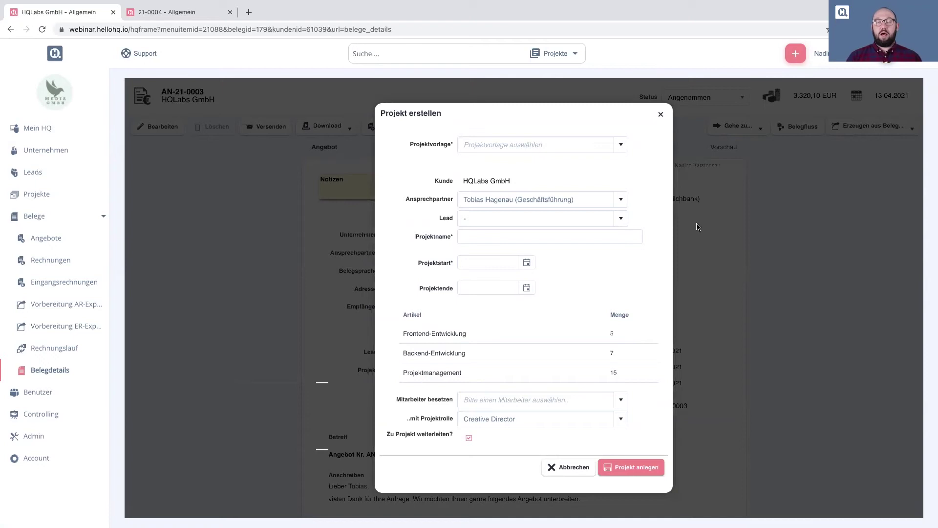
{"action": "left_click", "coordinate": [621, 146]}
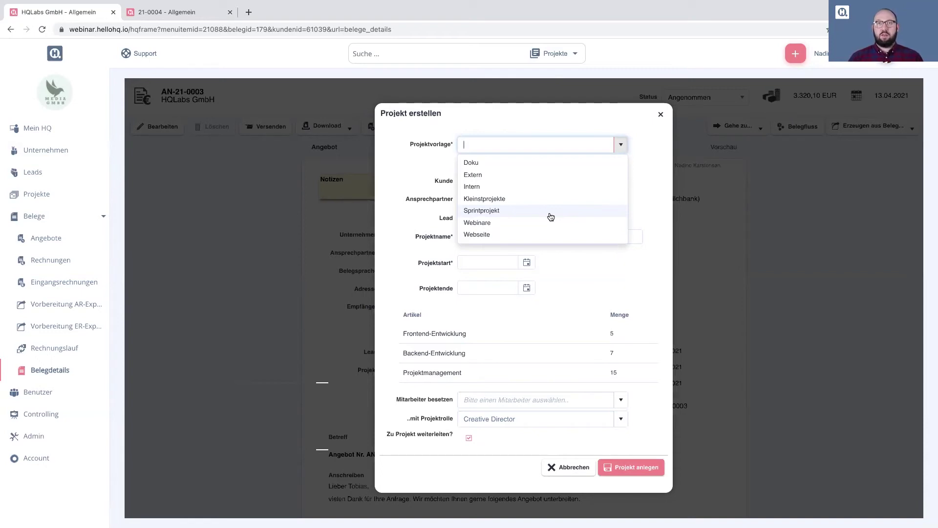
{"action": "left_click", "coordinate": [515, 176]}
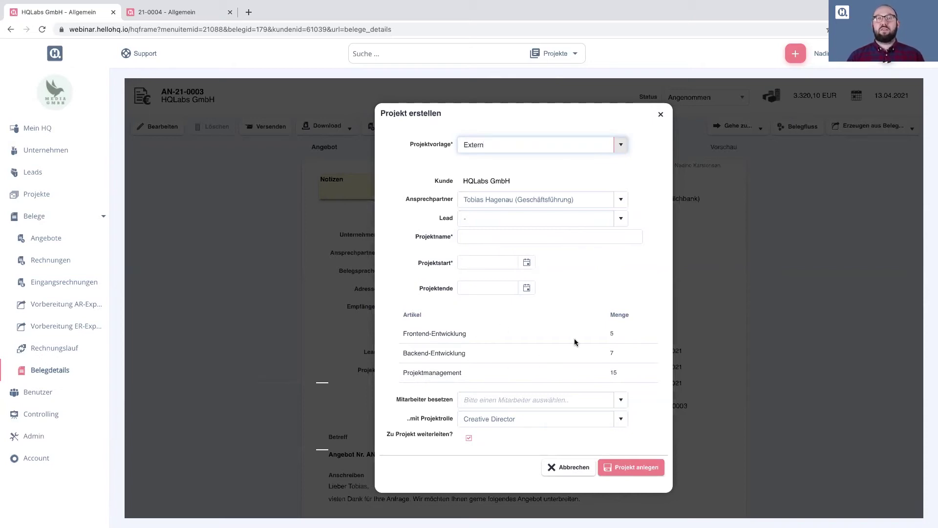
{"action": "left_click", "coordinate": [522, 236]}
{"action": "type", "text": "Testprojekt"}
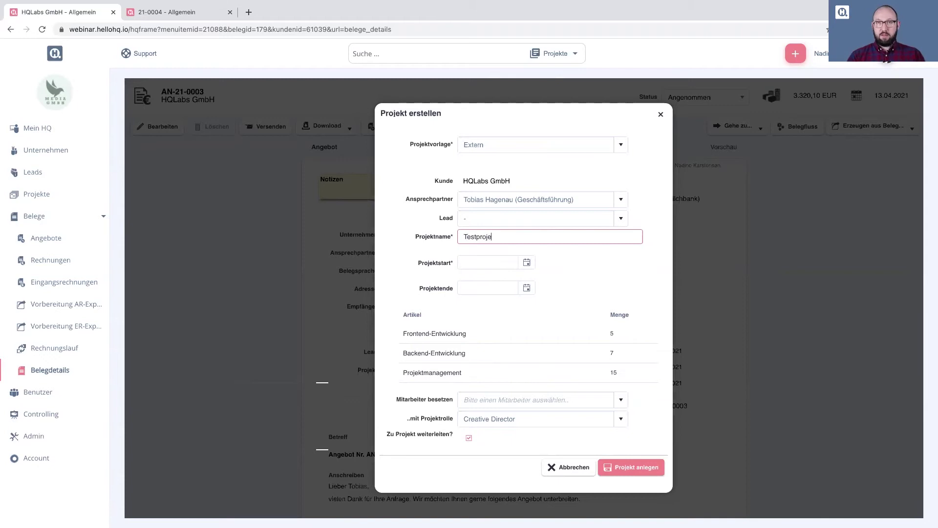
Set the project start to 14.04.2021 and the project end to 30.06.2021.
{"action": "left_click", "coordinate": [527, 262]}
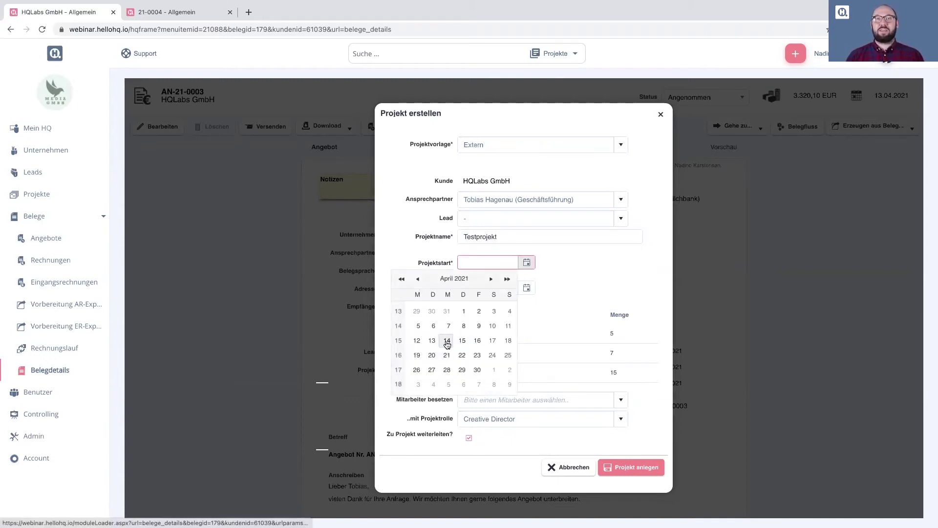
{"action": "left_click", "coordinate": [446, 341]}
{"action": "left_click", "coordinate": [527, 288]}
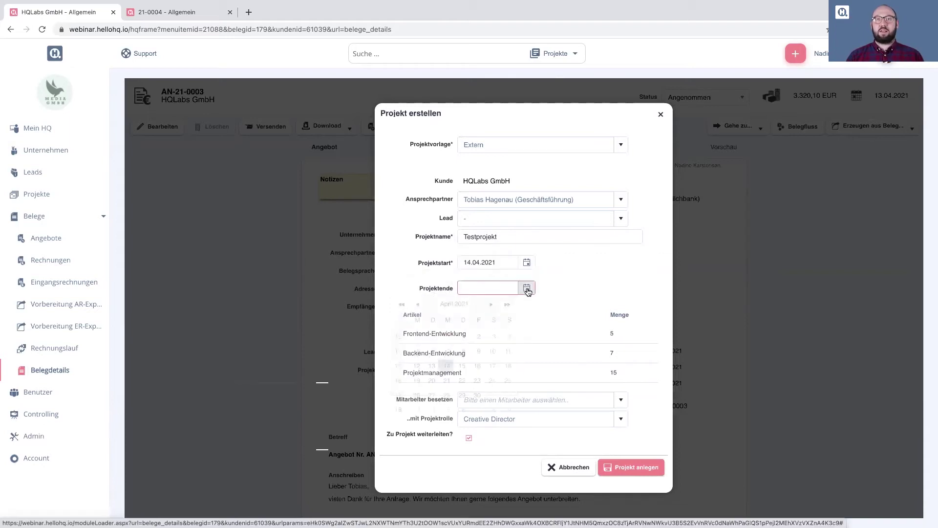
{"action": "left_click", "coordinate": [491, 304]}
{"action": "left_click", "coordinate": [491, 304]}
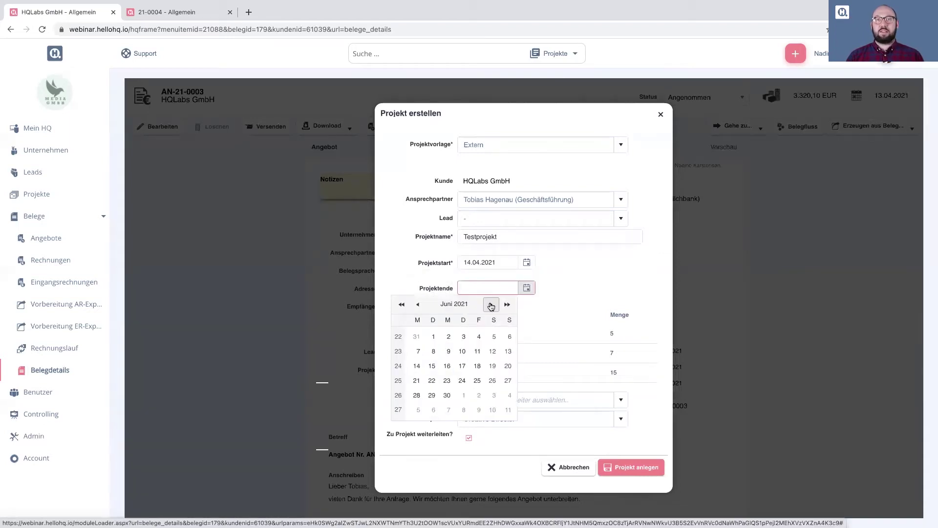
{"action": "left_click", "coordinate": [447, 395]}
Assign the second listed employee to the project with the project role Projektleiter/in.
{"action": "left_click", "coordinate": [575, 398]}
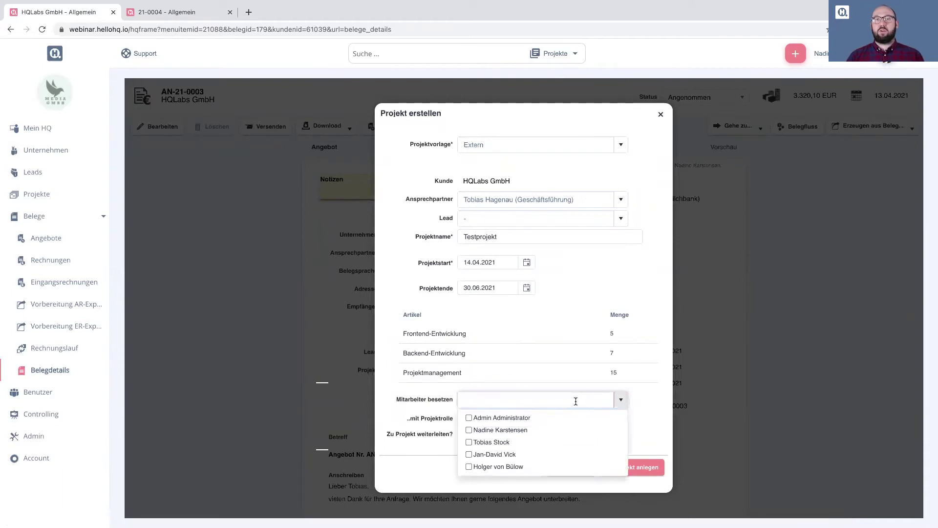
{"action": "left_click", "coordinate": [539, 431]}
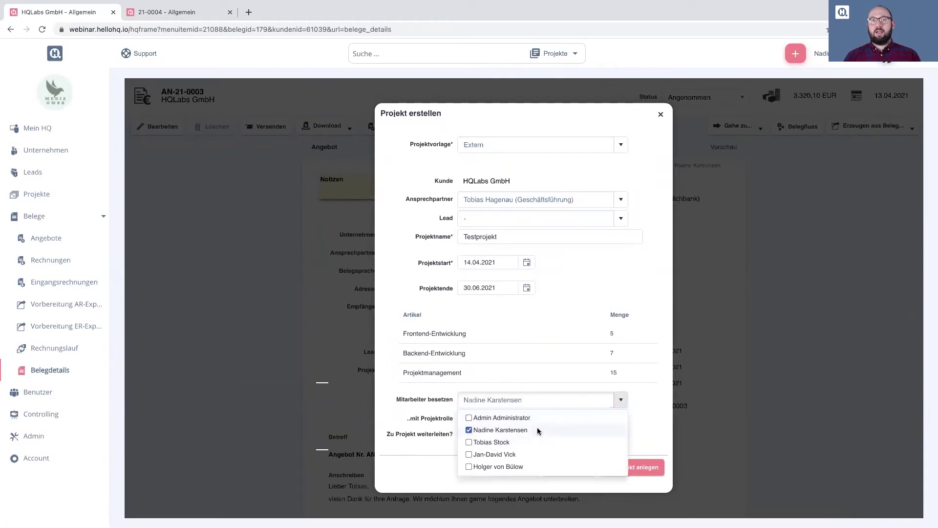
{"action": "left_click", "coordinate": [637, 437]}
{"action": "left_click", "coordinate": [621, 418]}
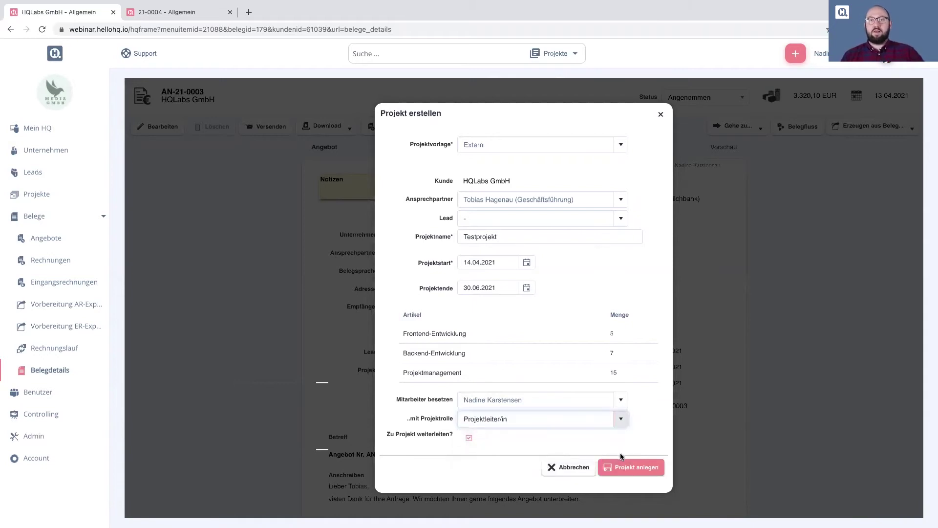
Create the project Testprojekt from the offer with the entered details.
{"action": "left_click", "coordinate": [633, 466]}
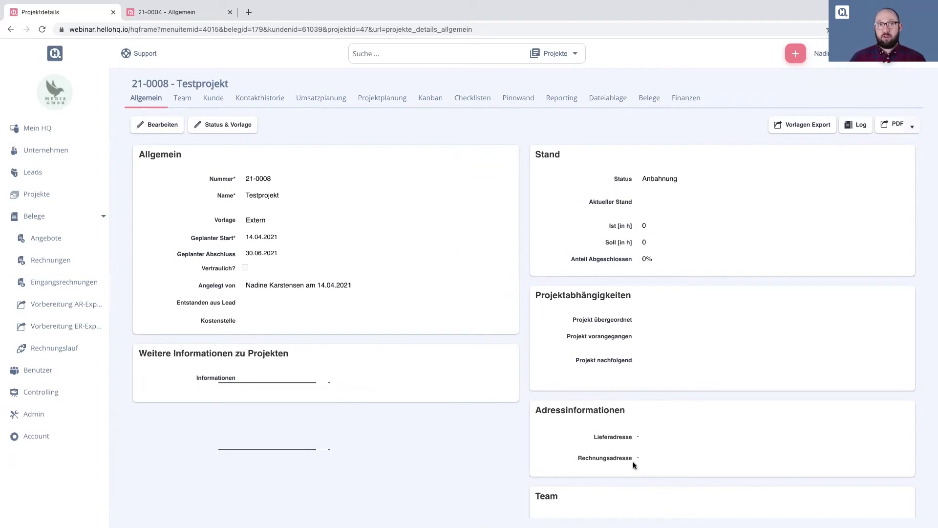
{"action": "left_click", "coordinate": [37, 415]}
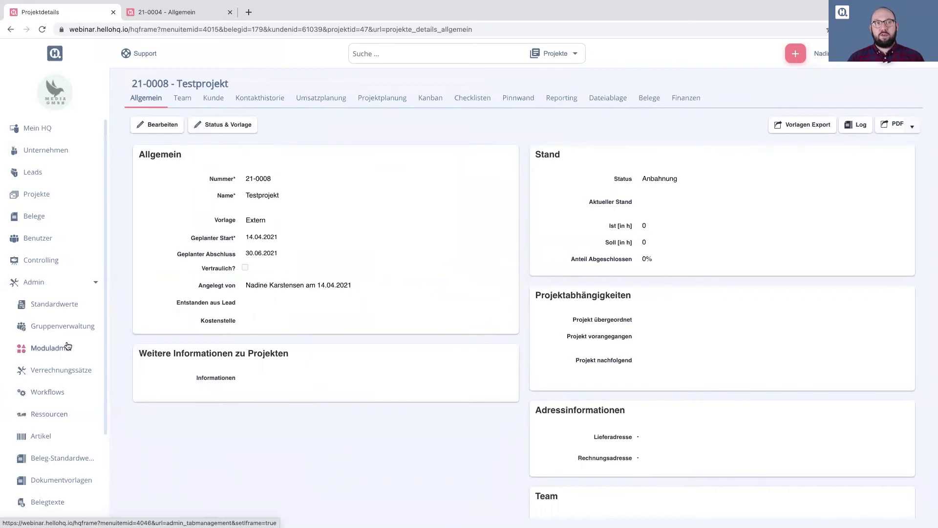
{"action": "scroll", "coordinate": [47, 403], "scroll_direction": "down", "scroll_amount": 1}
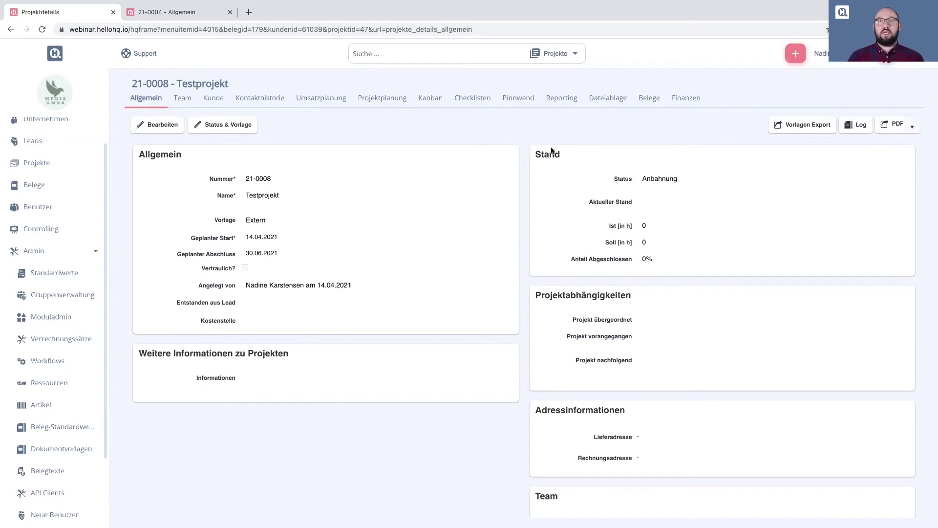
Open the accepted offer from the project's documents, review its positions and generate a project plan from all three of them.
{"action": "left_click", "coordinate": [649, 100]}
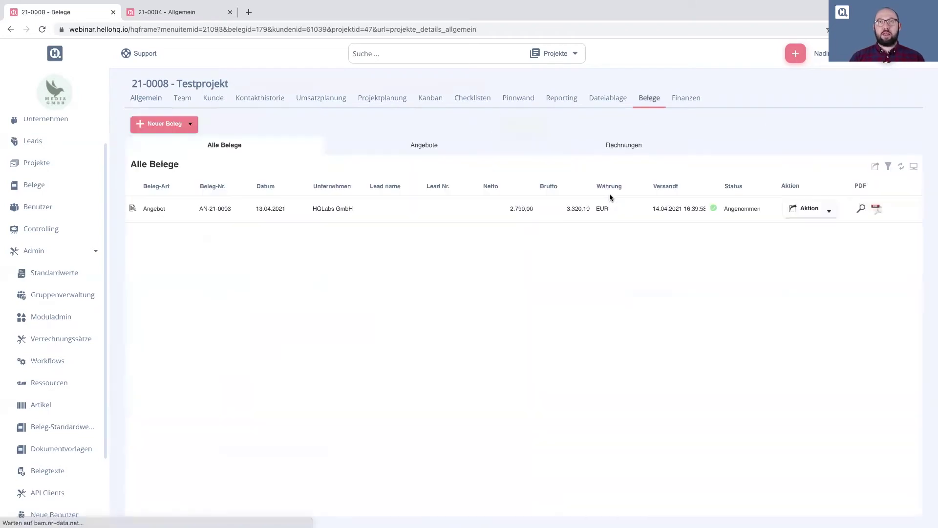
{"action": "left_click", "coordinate": [629, 219]}
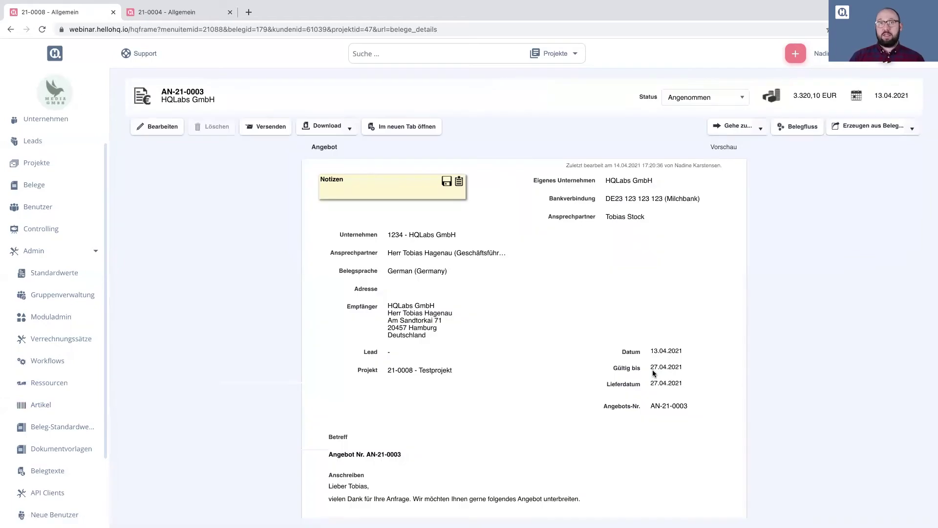
{"action": "scroll", "coordinate": [687, 370], "scroll_direction": "down", "scroll_amount": 6}
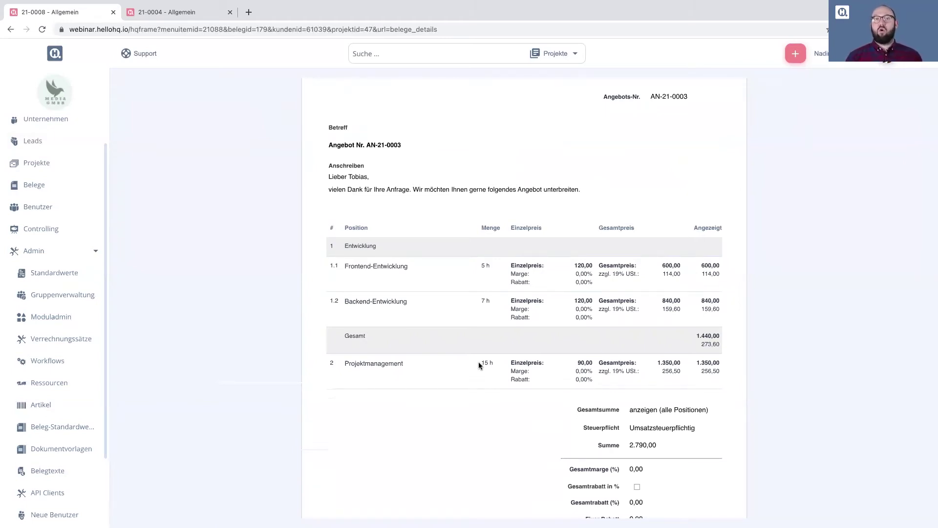
{"action": "scroll", "coordinate": [478, 362], "scroll_direction": "up", "scroll_amount": 6}
{"action": "left_click", "coordinate": [913, 130]}
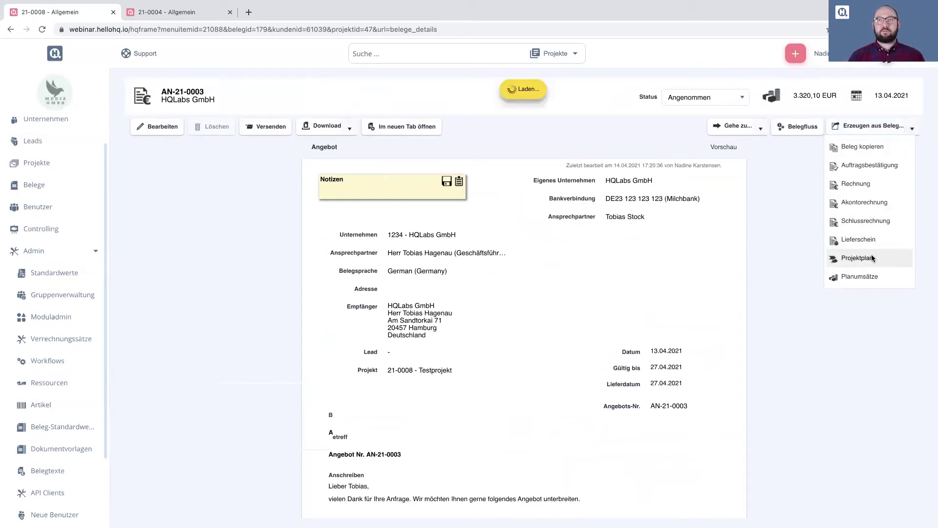
{"action": "left_click", "coordinate": [872, 258]}
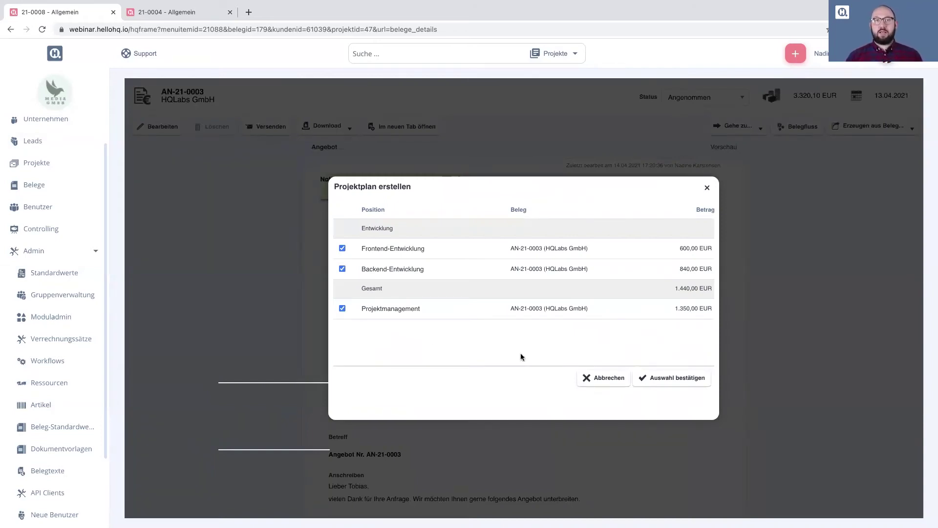
{"action": "left_click", "coordinate": [686, 376]}
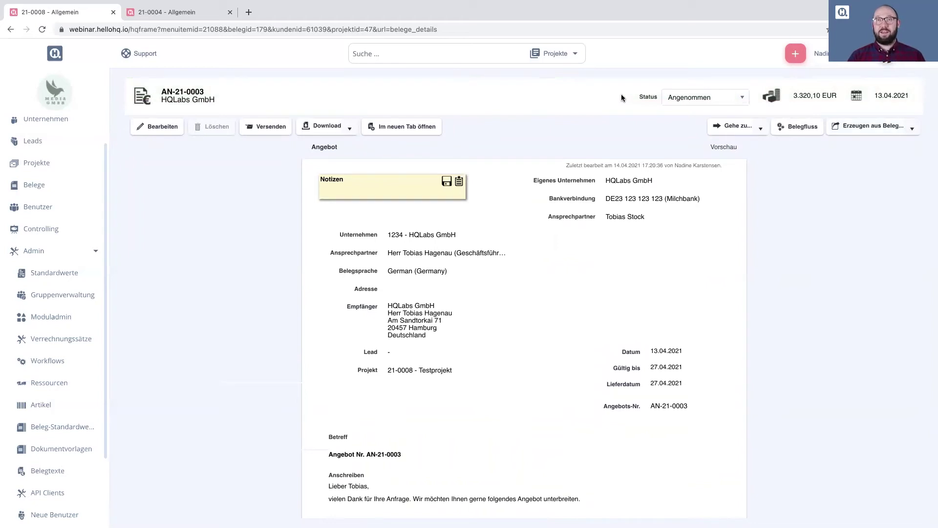
{"action": "left_click", "coordinate": [912, 130]}
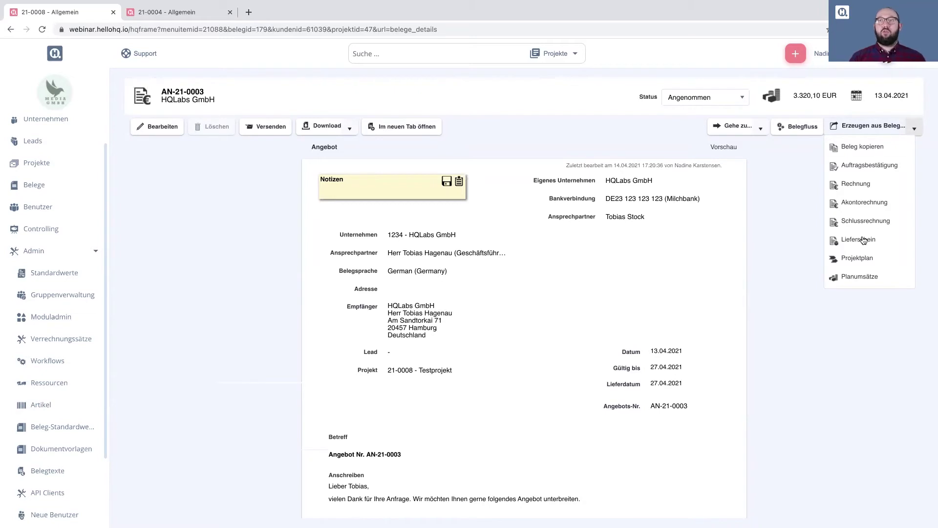
{"action": "left_click", "coordinate": [859, 276]}
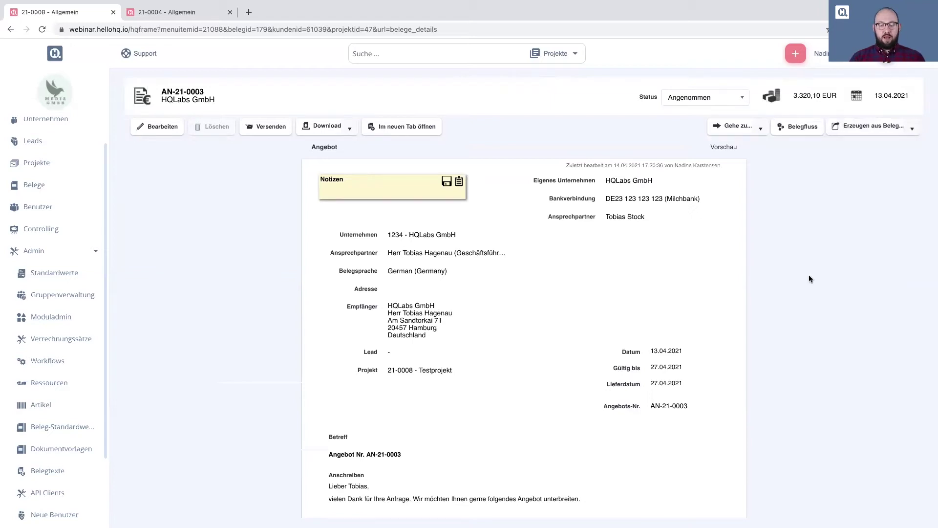
{"action": "key", "text": "super+r"}
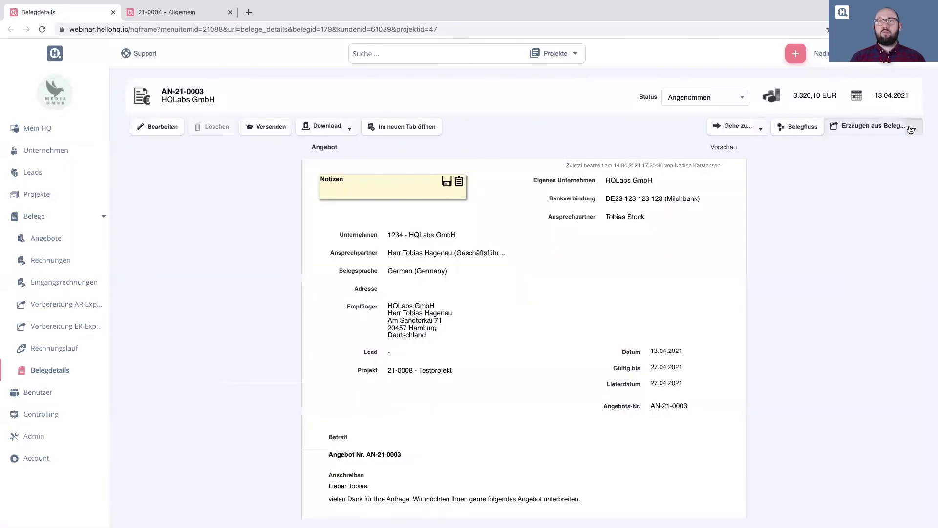
Generate planned revenues from the offer by adding the one-time amount with the due date 15.06.2021.
{"action": "left_click", "coordinate": [911, 127]}
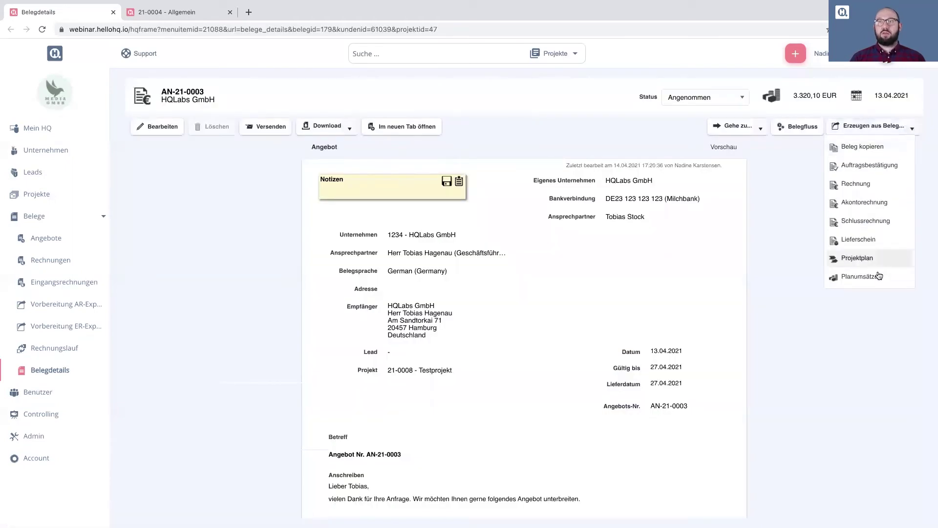
{"action": "left_click", "coordinate": [894, 277]}
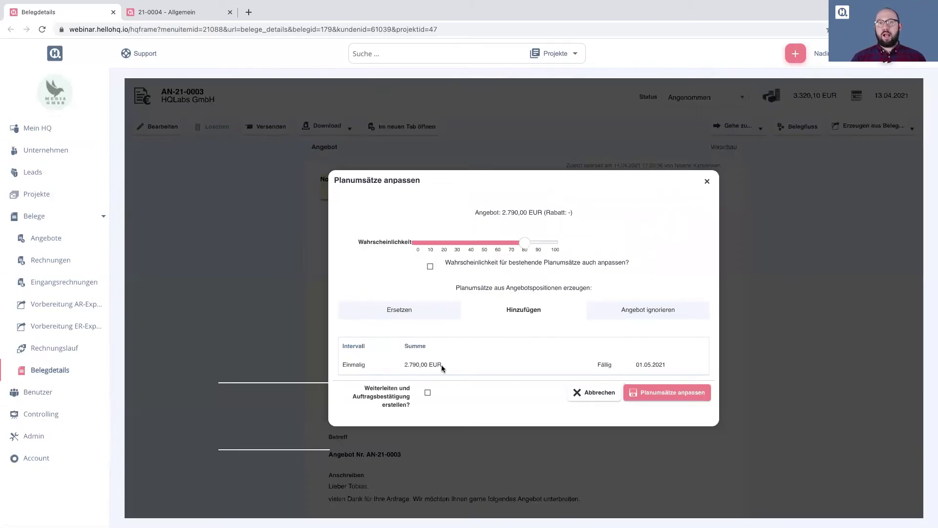
{"action": "left_click", "coordinate": [651, 368]}
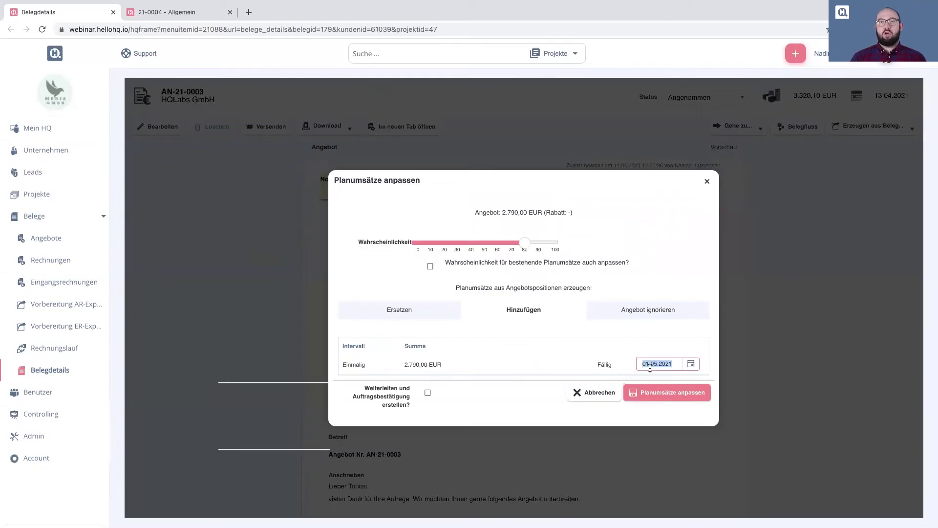
{"action": "left_click", "coordinate": [689, 367]}
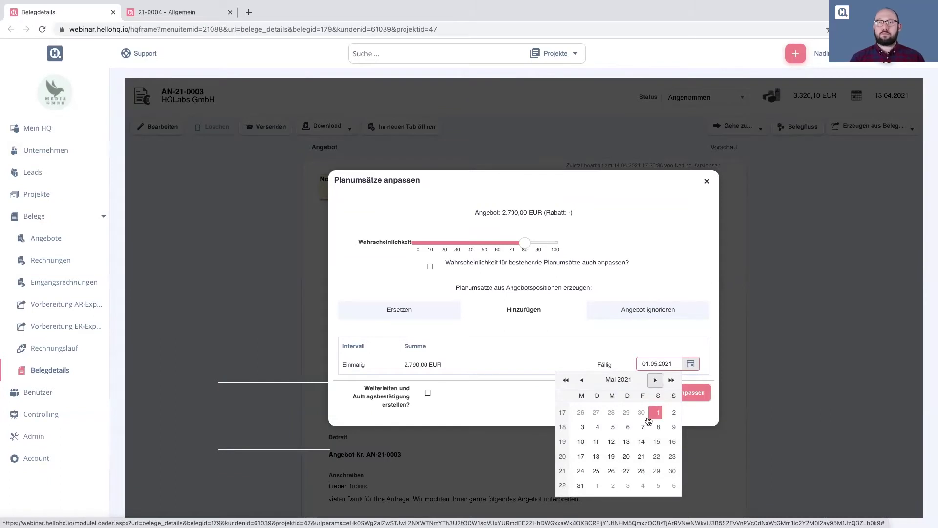
{"action": "left_click", "coordinate": [655, 380]}
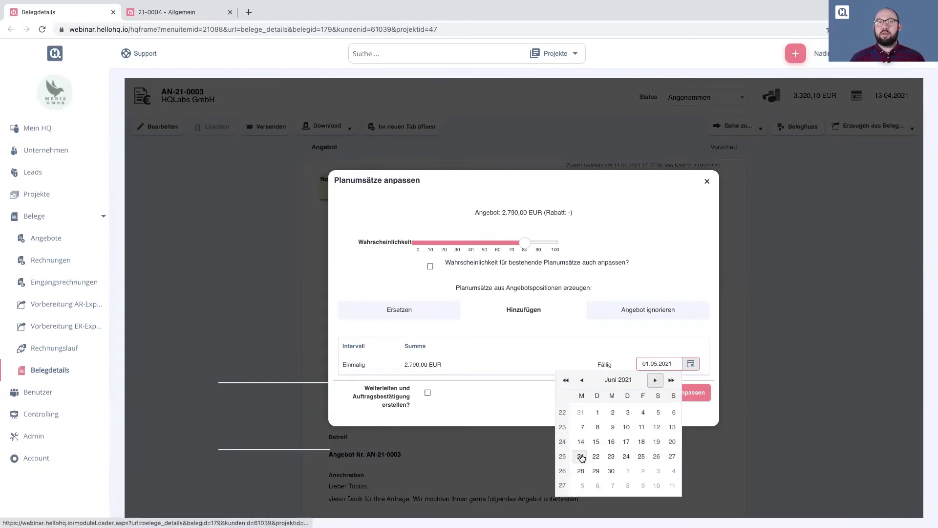
{"action": "left_click", "coordinate": [596, 442]}
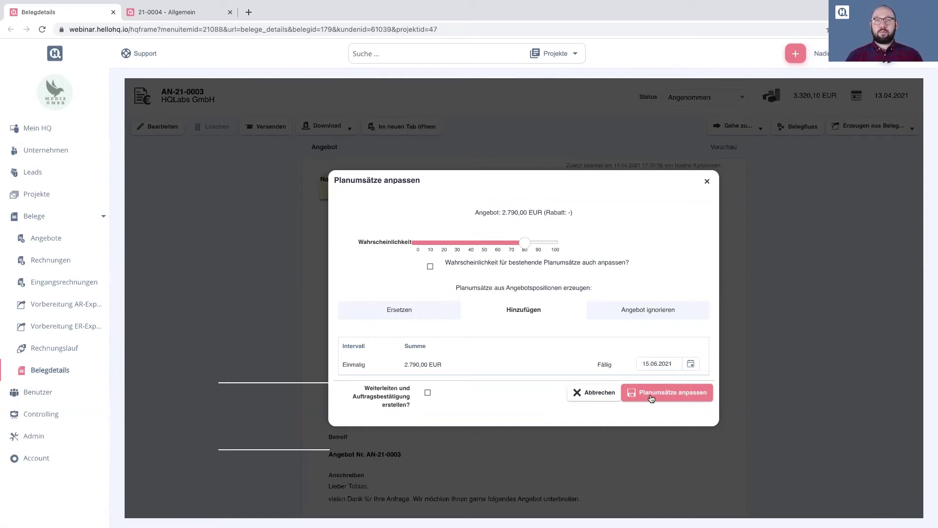
{"action": "left_click", "coordinate": [651, 397]}
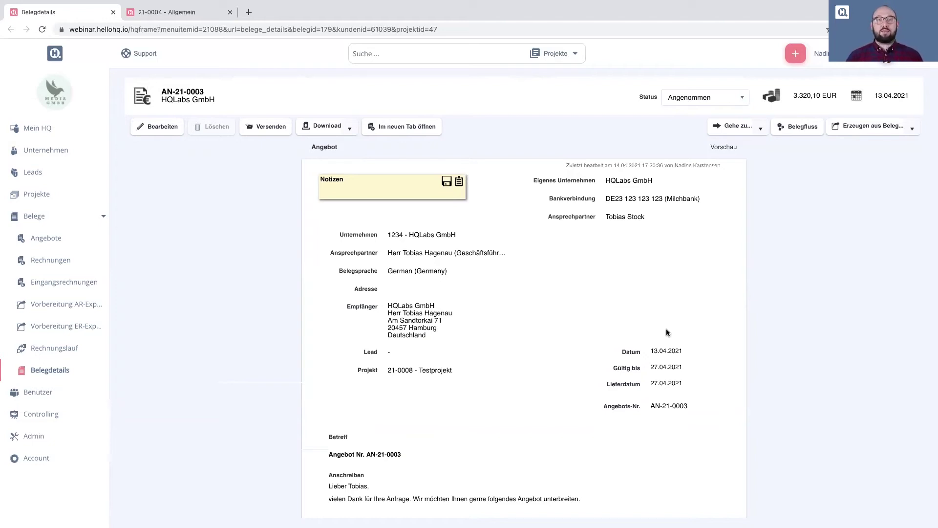
Go from the offer to its project's planning, widen the Soll [h] column and expand the Entwicklung task.
{"action": "left_click", "coordinate": [761, 132]}
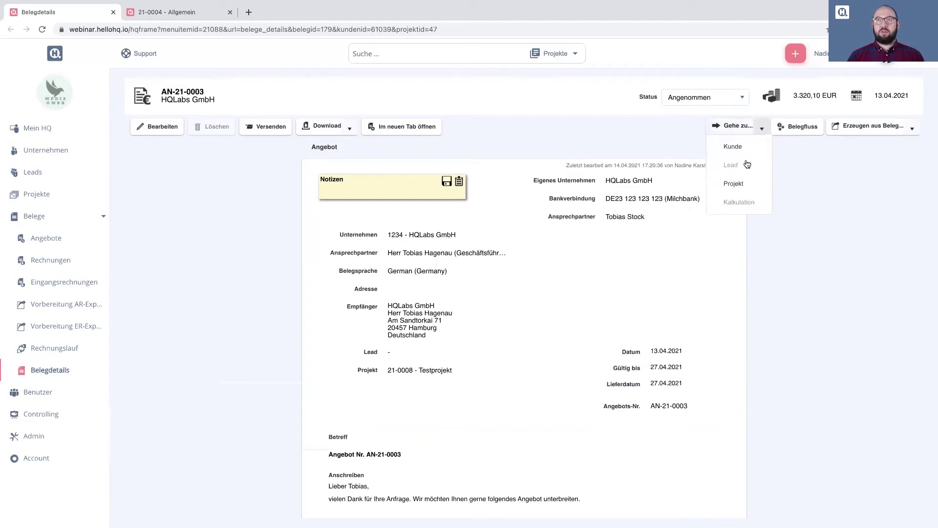
{"action": "left_click", "coordinate": [745, 185]}
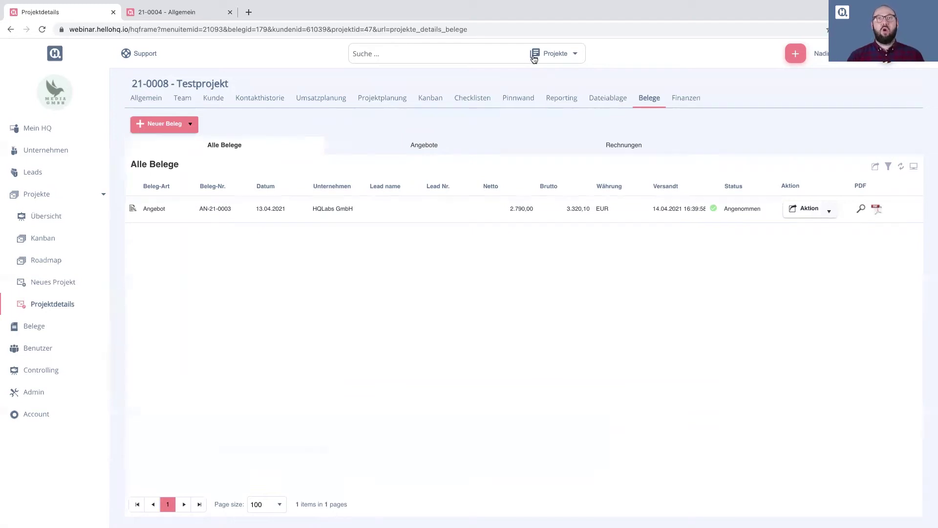
{"action": "left_click", "coordinate": [397, 92]}
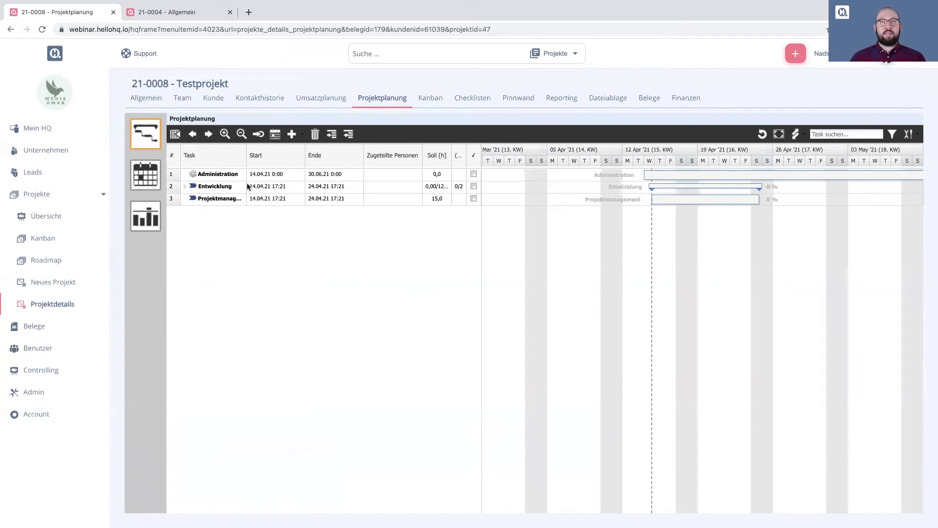
{"action": "left_click_drag", "start_coordinate": [449, 155], "coordinate": [458, 155]}
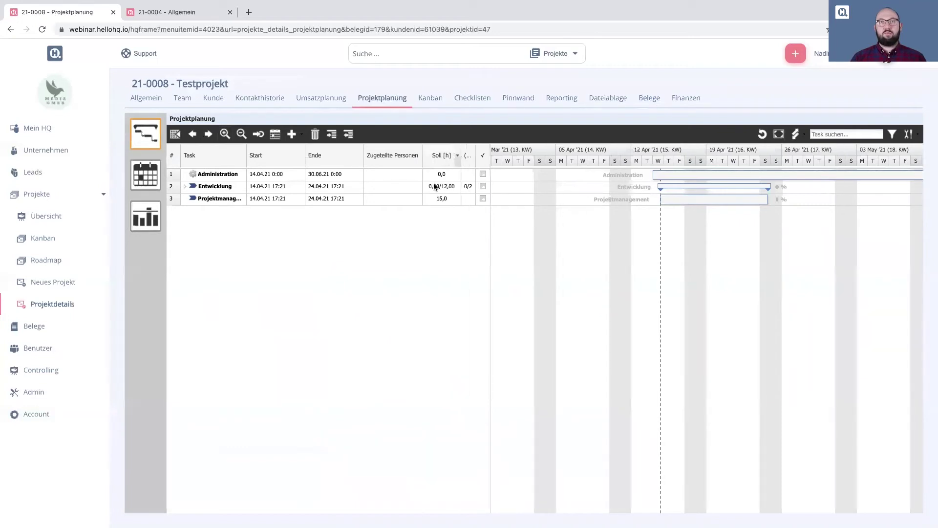
{"action": "left_click", "coordinate": [186, 187]}
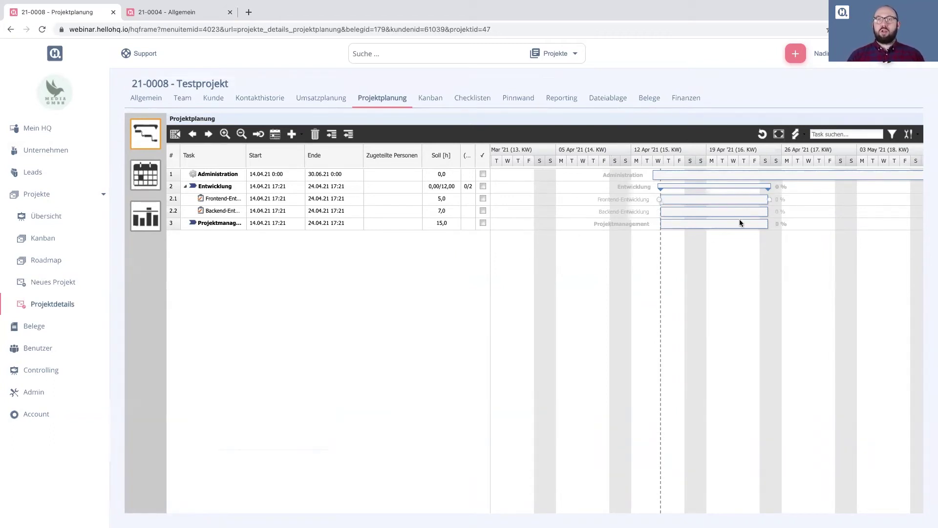
Reschedule the Projektmanagement task in the Gantt chart to run from 26.04.21 to 30.04.21.
{"action": "left_click", "coordinate": [208, 135]}
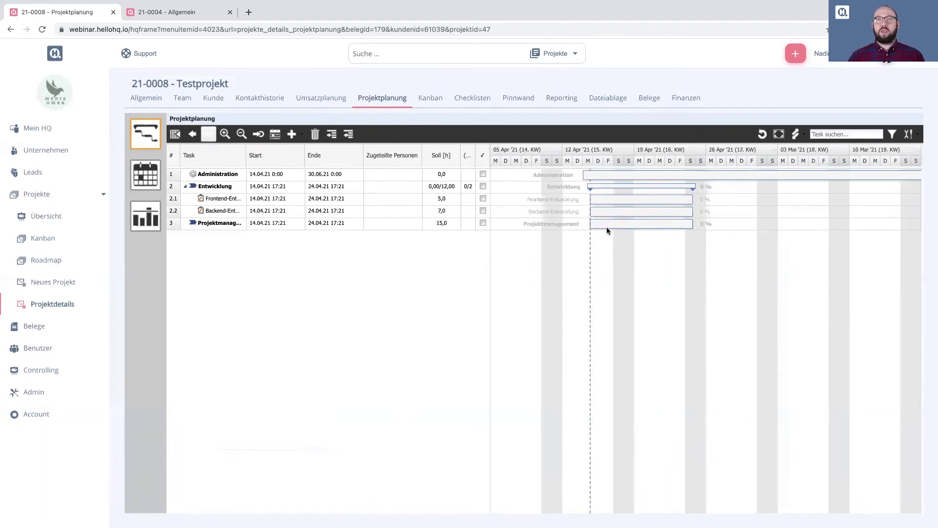
{"action": "left_click_drag", "start_coordinate": [615, 224], "coordinate": [720, 224]}
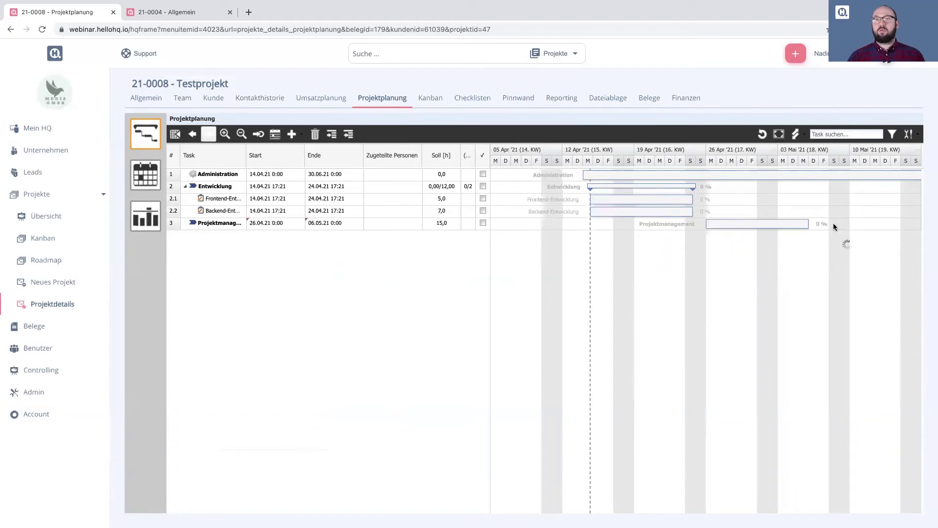
{"action": "left_click_drag", "start_coordinate": [806, 221], "coordinate": [755, 224]}
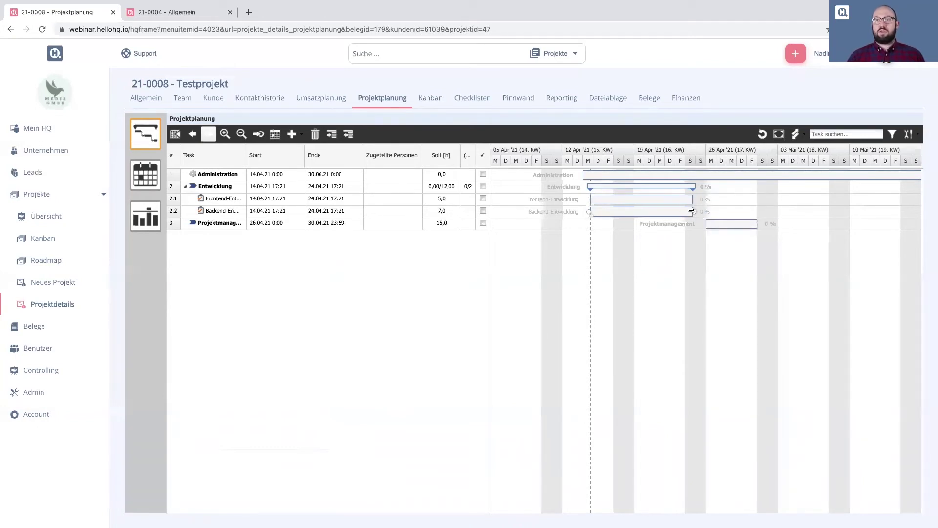
Shorten Frontend-Entwicklung to end on 23.04.21 and Backend-Entwicklung on 19.04.21, and link Entwicklung to Projektmanagement as its predecessor.
{"action": "mouse_move", "coordinate": [692, 211]}
{"action": "left_mouse_down"}
{"action": "mouse_move", "coordinate": [639, 211]}
{"action": "mouse_move", "coordinate": [683, 197]}
{"action": "left_mouse_up"}
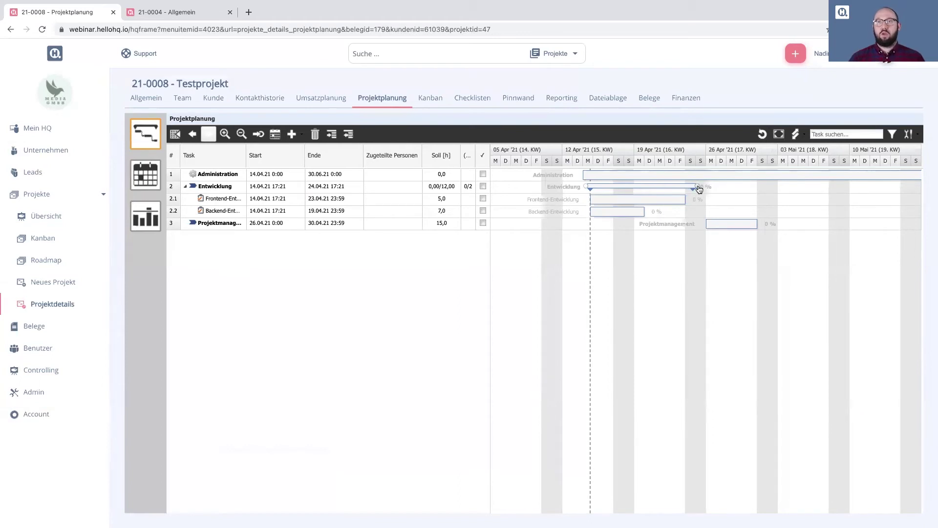
{"action": "left_click_drag", "start_coordinate": [696, 186], "coordinate": [704, 226]}
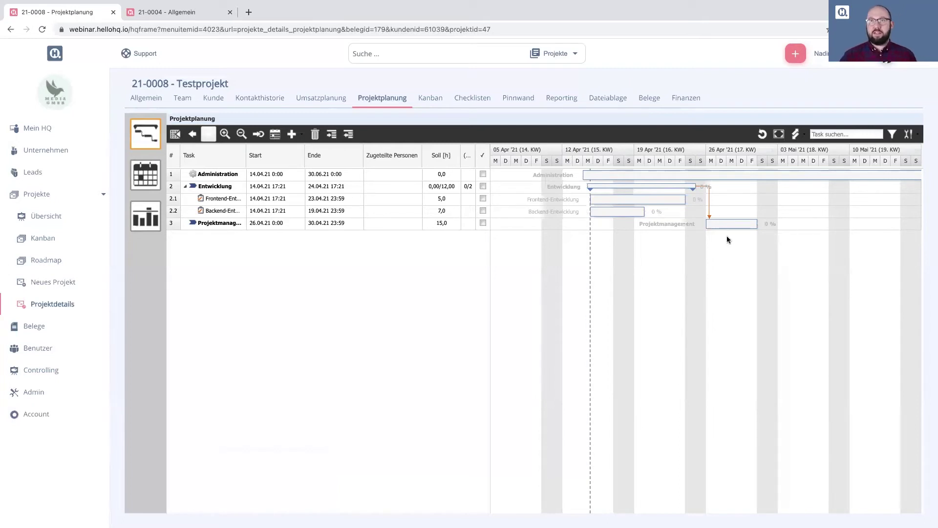
{"action": "left_click", "coordinate": [795, 134]}
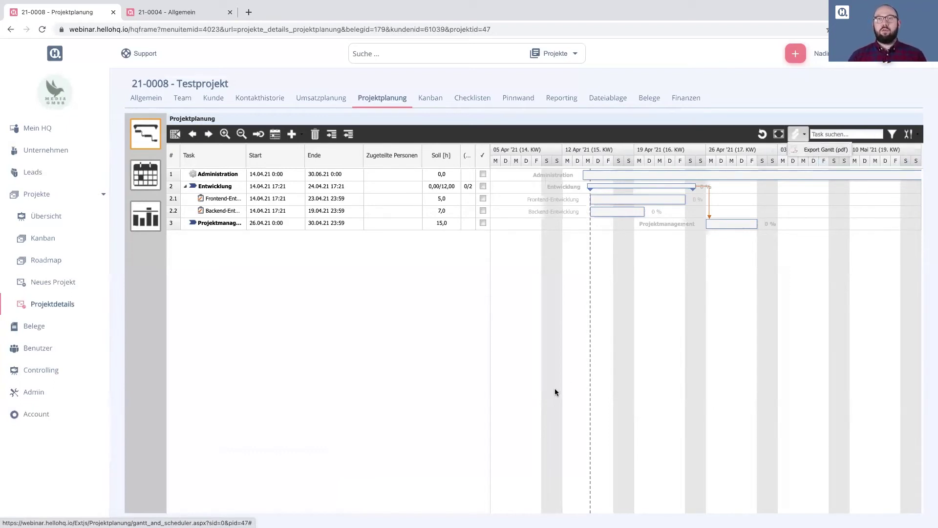
{"action": "left_click", "coordinate": [546, 289]}
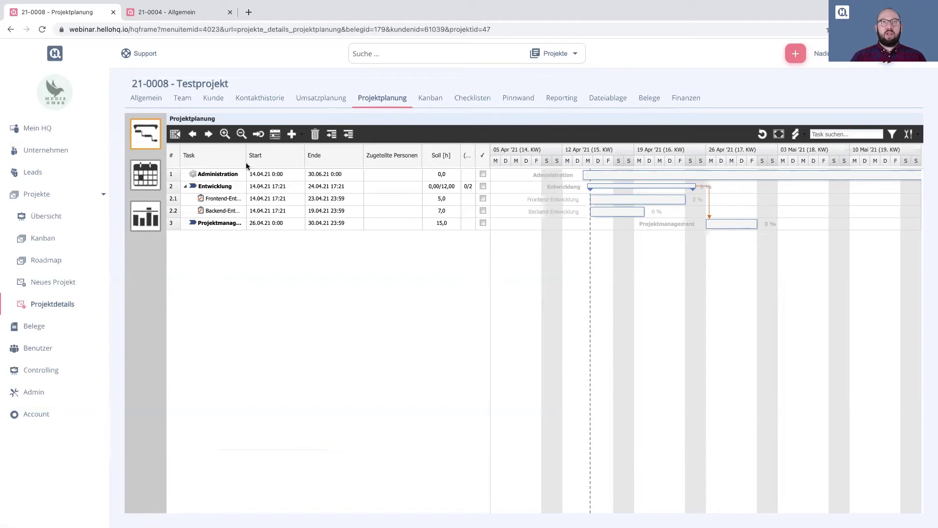
Widen the Task column and assign the third resource in the Kreation group to the Projektmanagement task for 15 h.
{"action": "left_click_drag", "start_coordinate": [248, 156], "coordinate": [259, 157]}
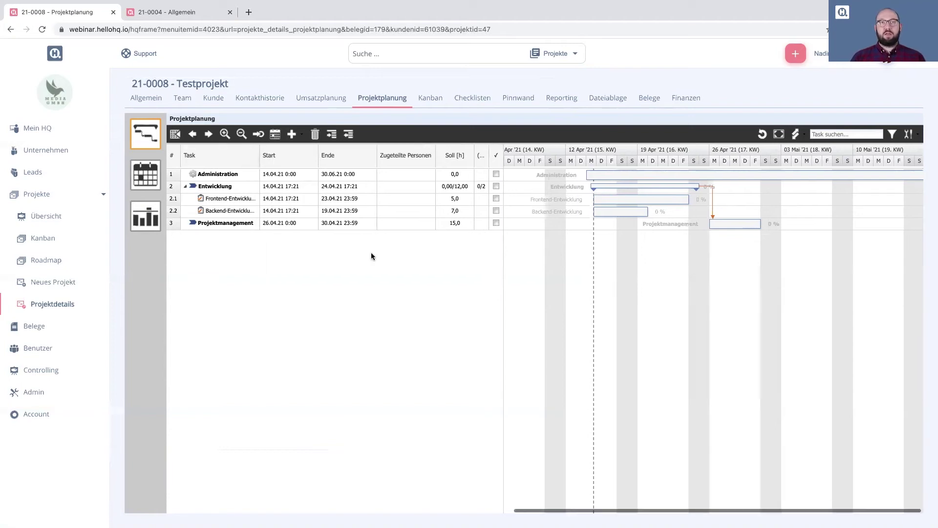
{"action": "double_click", "coordinate": [403, 224]}
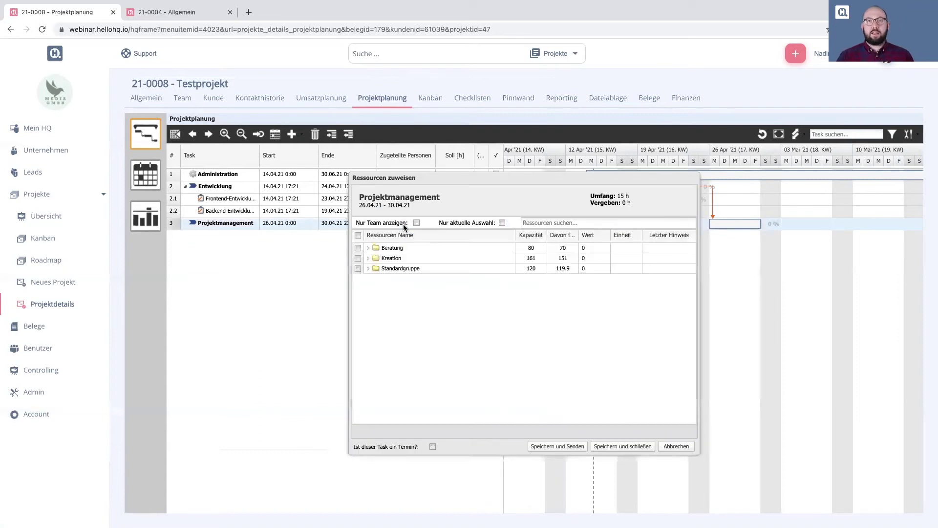
{"action": "left_click", "coordinate": [369, 248]}
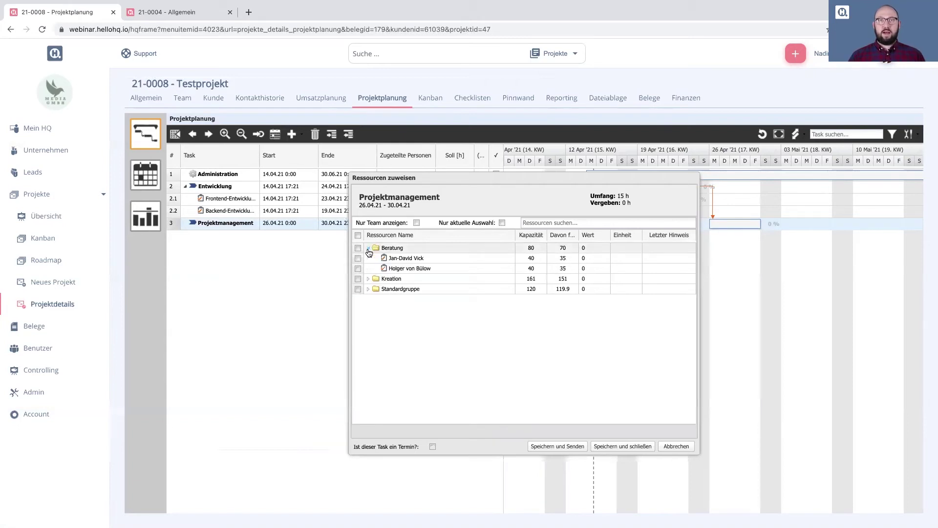
{"action": "left_click", "coordinate": [368, 279]}
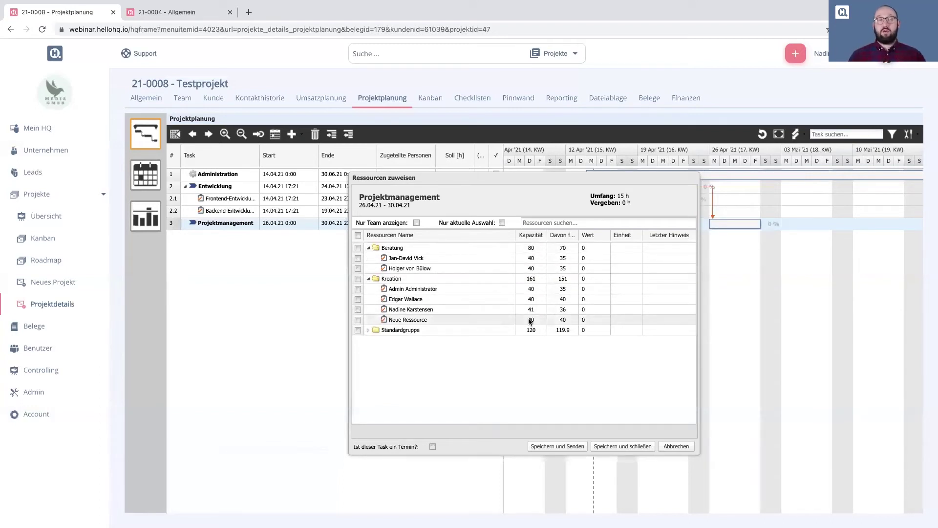
{"action": "double_click", "coordinate": [579, 235]}
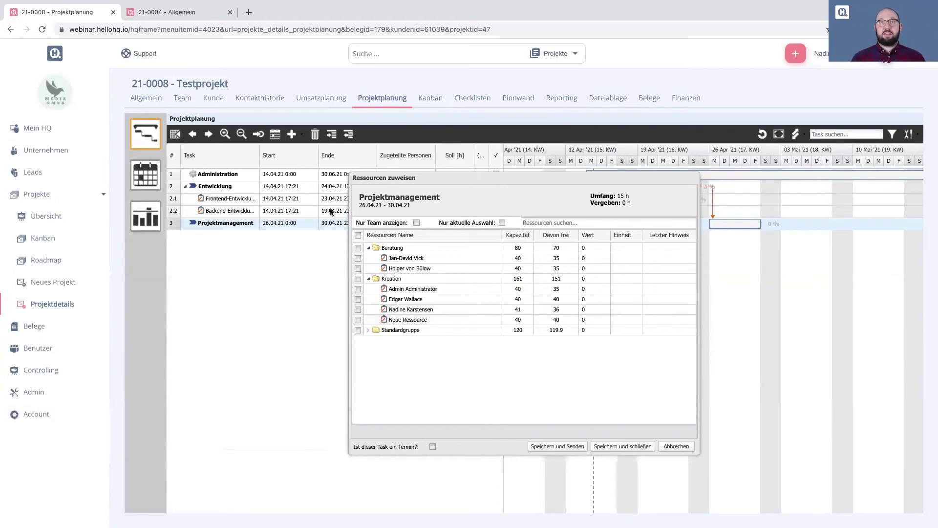
{"action": "left_click_drag", "start_coordinate": [414, 204], "coordinate": [359, 206]}
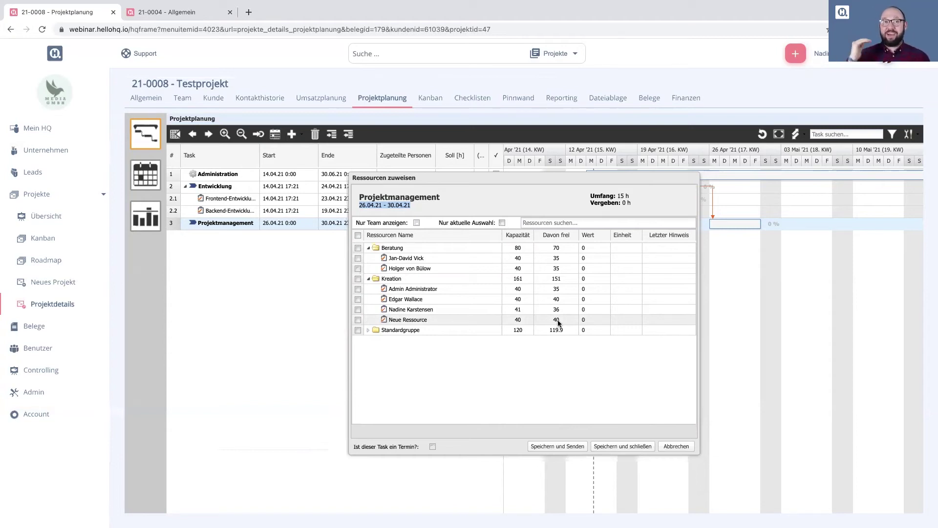
{"action": "left_click", "coordinate": [358, 309]}
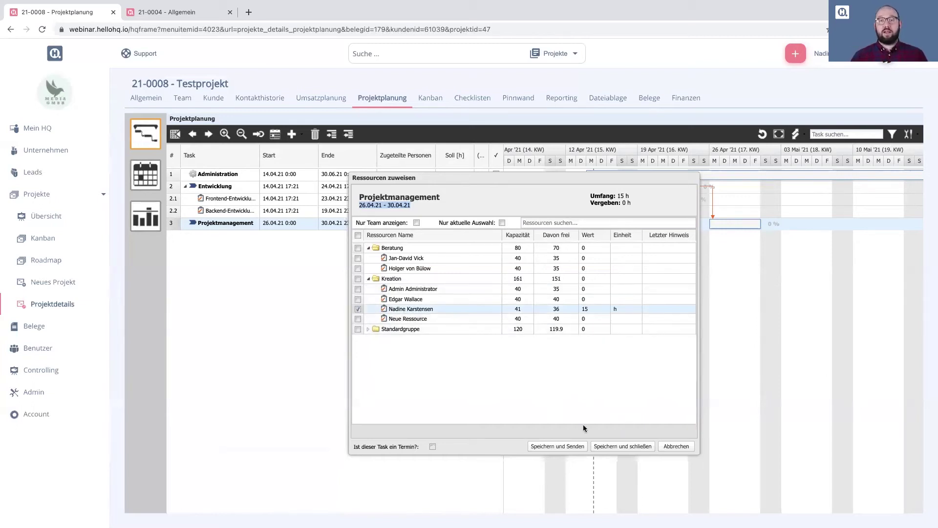
{"action": "left_click", "coordinate": [627, 447]}
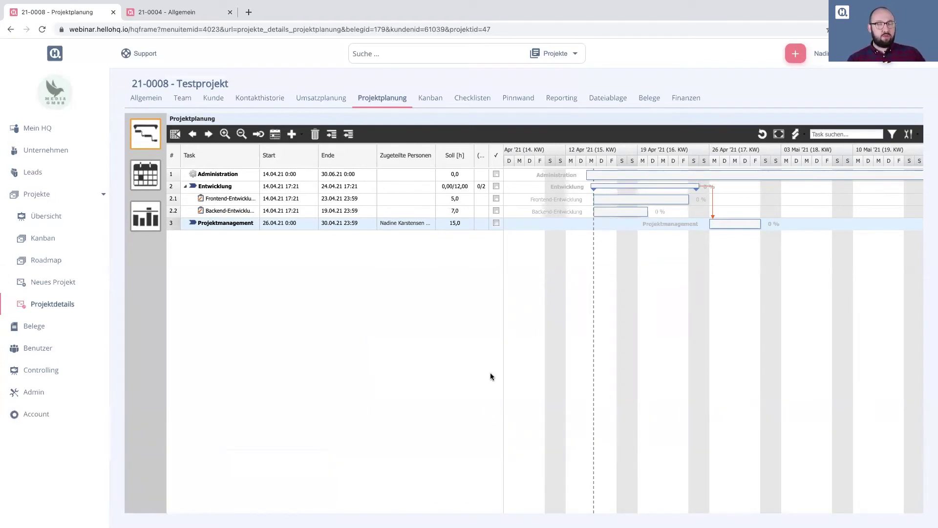
Assign the second Kreation resource to Frontend-Entwicklung for 5 h and the first Beratung resource to Backend-Entwicklung for 7 h.
{"action": "double_click", "coordinate": [397, 200]}
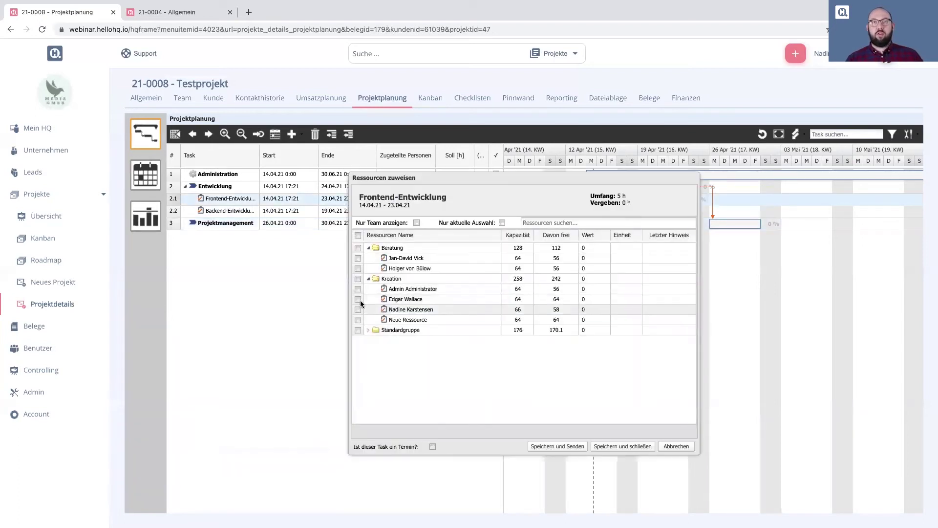
{"action": "left_click", "coordinate": [357, 299]}
{"action": "left_click", "coordinate": [623, 446]}
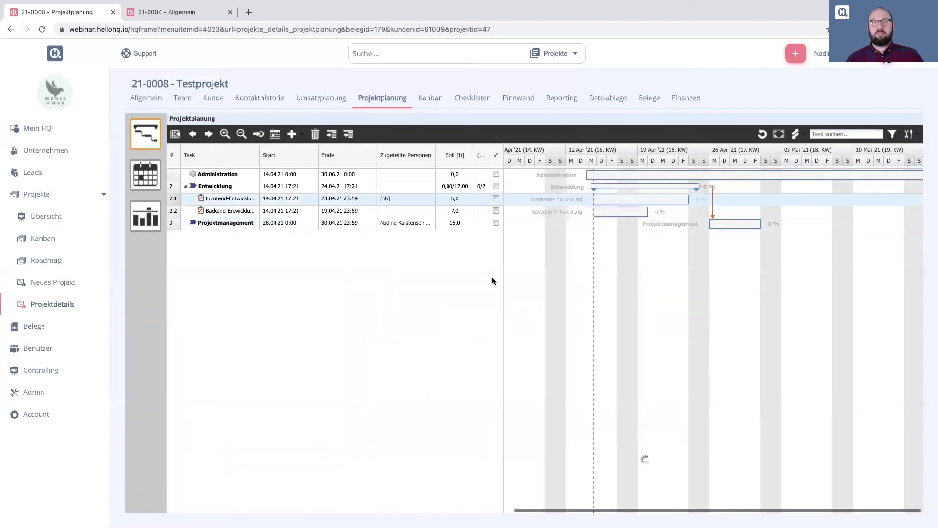
{"action": "double_click", "coordinate": [409, 210]}
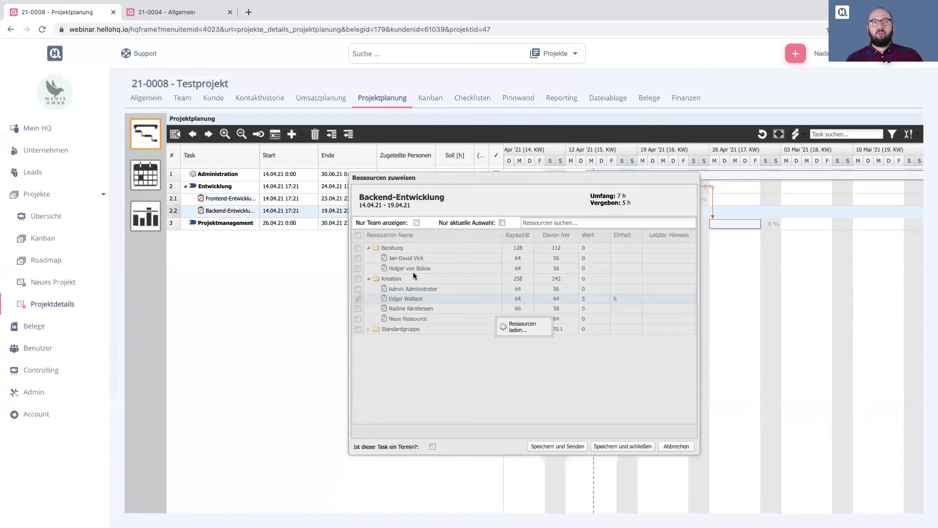
{"action": "left_click", "coordinate": [358, 257]}
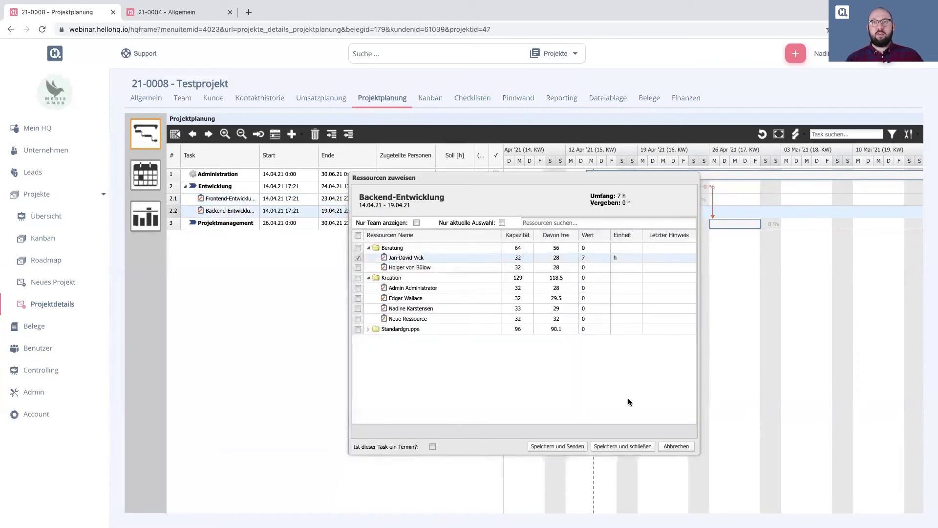
{"action": "left_click", "coordinate": [626, 446]}
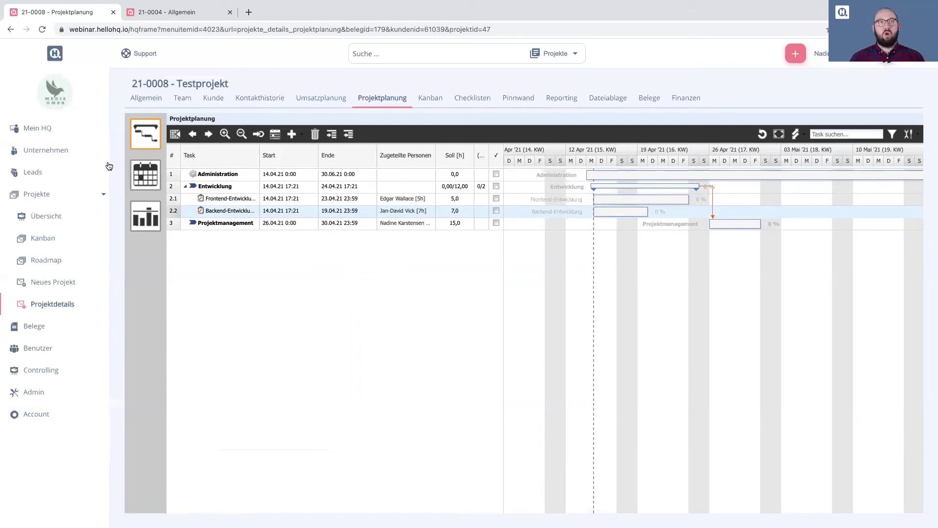
Visit the personal dashboard and open the Projektmanagement task of 21-0008 - Testprojekt from the personal task list.
{"action": "left_click", "coordinate": [51, 129]}
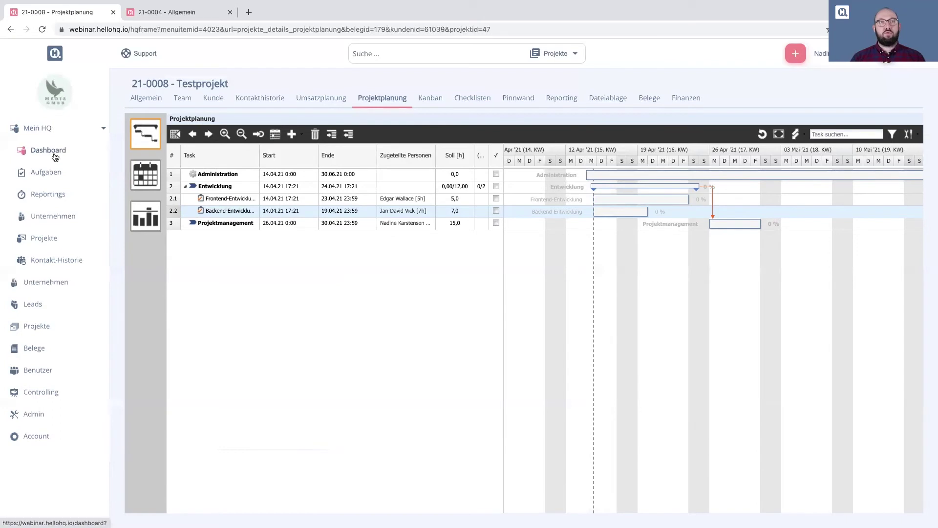
{"action": "left_click", "coordinate": [55, 155]}
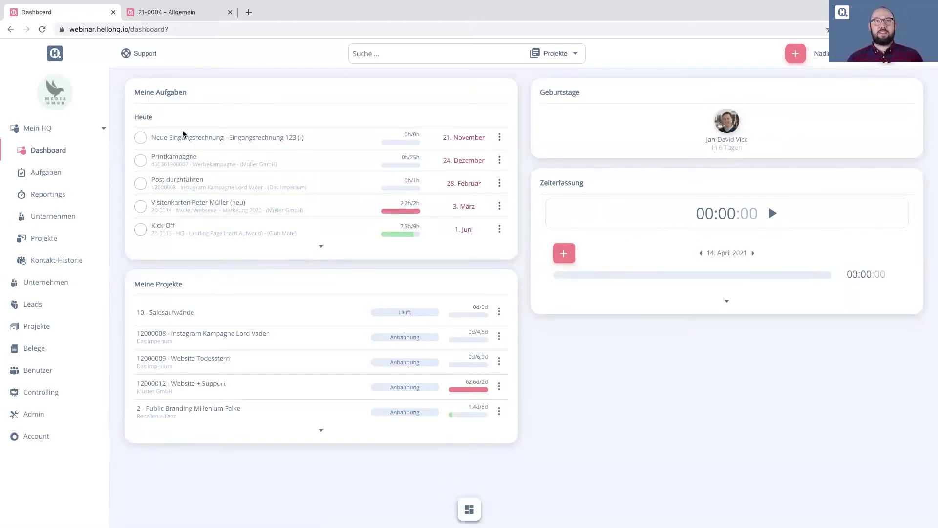
{"action": "left_click", "coordinate": [60, 177]}
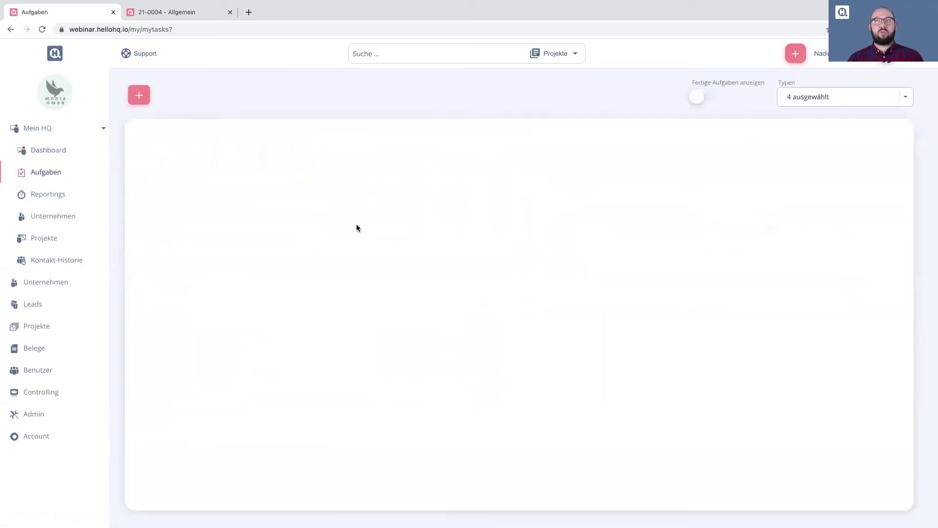
{"action": "scroll", "coordinate": [364, 310], "scroll_direction": "down", "scroll_amount": 3}
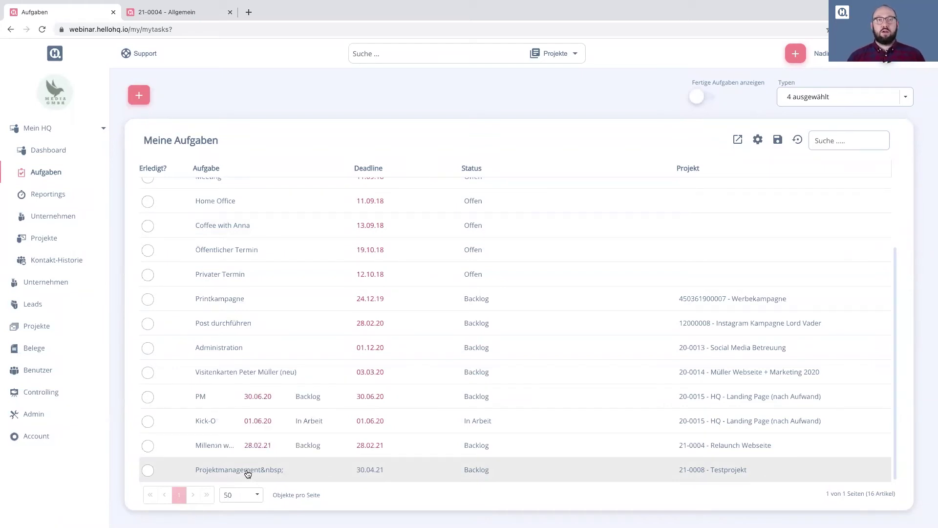
{"action": "left_click", "coordinate": [248, 470]}
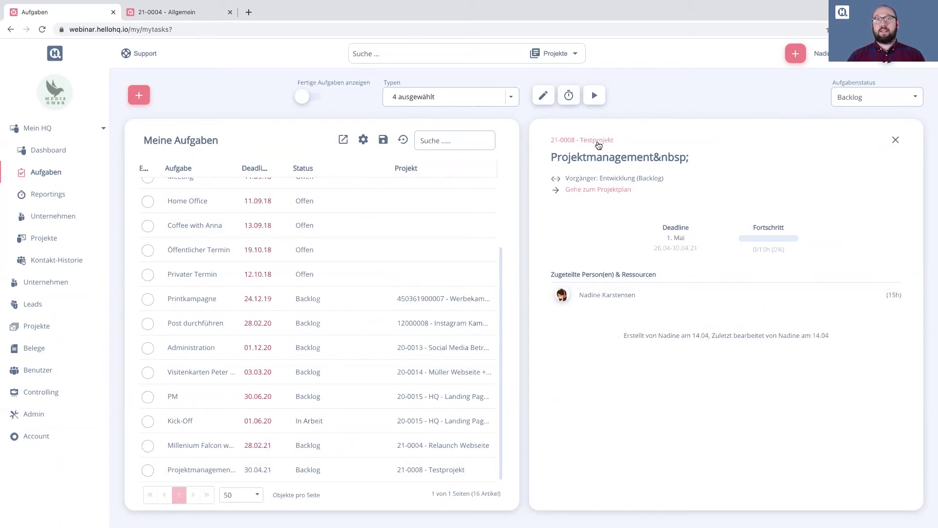
Record a time reporting of 3h 0m on the Projektmanagement task with the description "viel gearbeitet" and save it.
{"action": "left_click", "coordinate": [568, 96]}
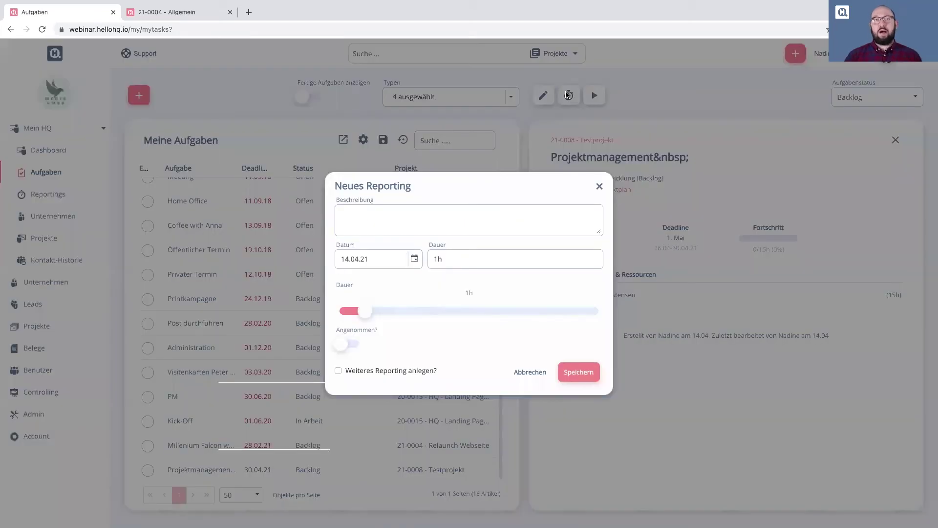
{"action": "left_click", "coordinate": [445, 222]}
{"action": "type", "text": "Viel gearbeitet"}
{"action": "left_click_drag", "start_coordinate": [368, 308], "coordinate": [405, 314]}
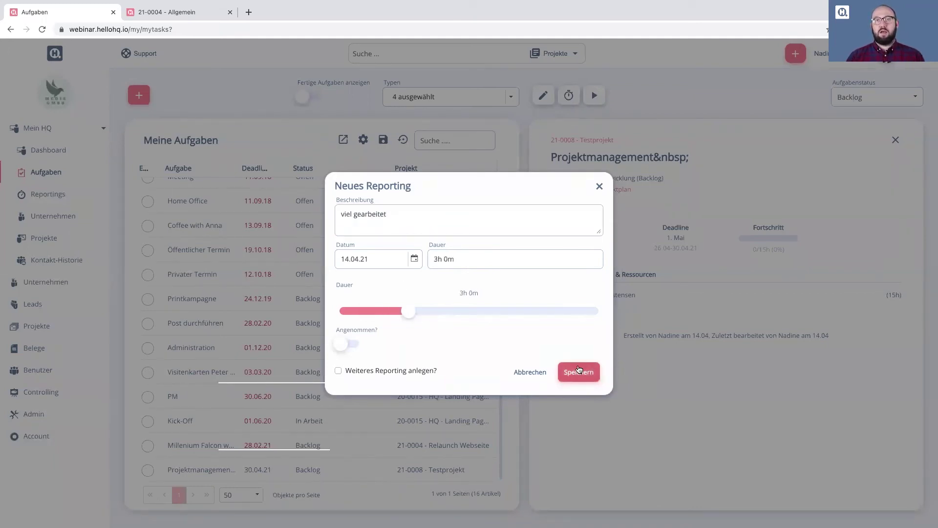
{"action": "left_click", "coordinate": [580, 377]}
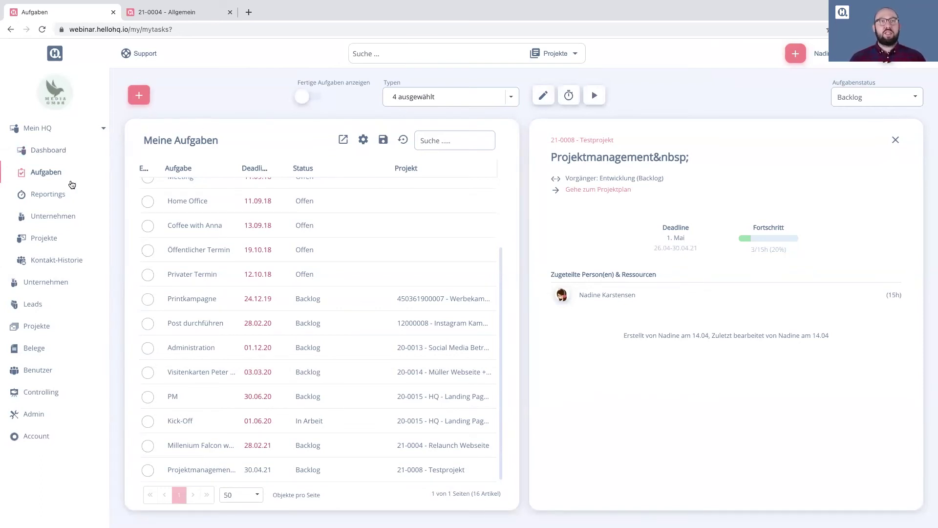
Show the personal reportings for 12.04.21 to 16.04.21 and examine the hours recorded on 14.4.
{"action": "left_click", "coordinate": [57, 195]}
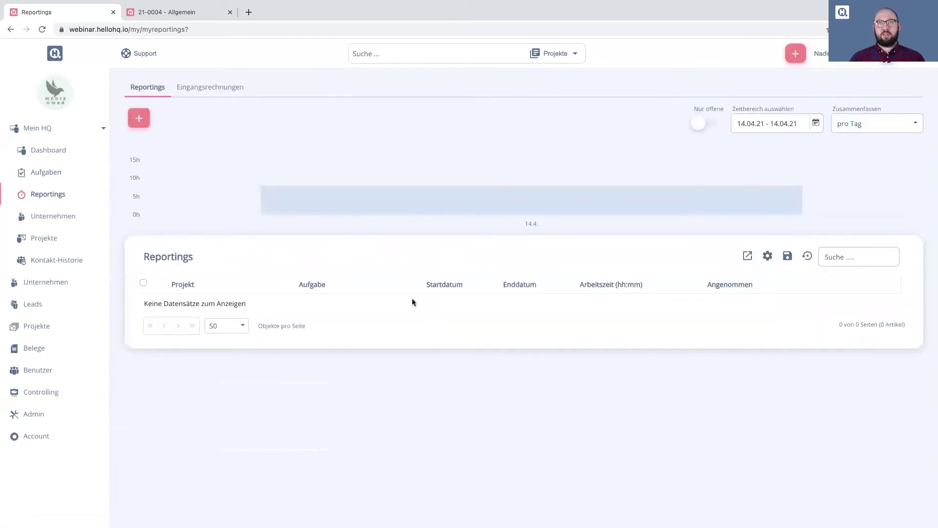
{"action": "left_click", "coordinate": [815, 123]}
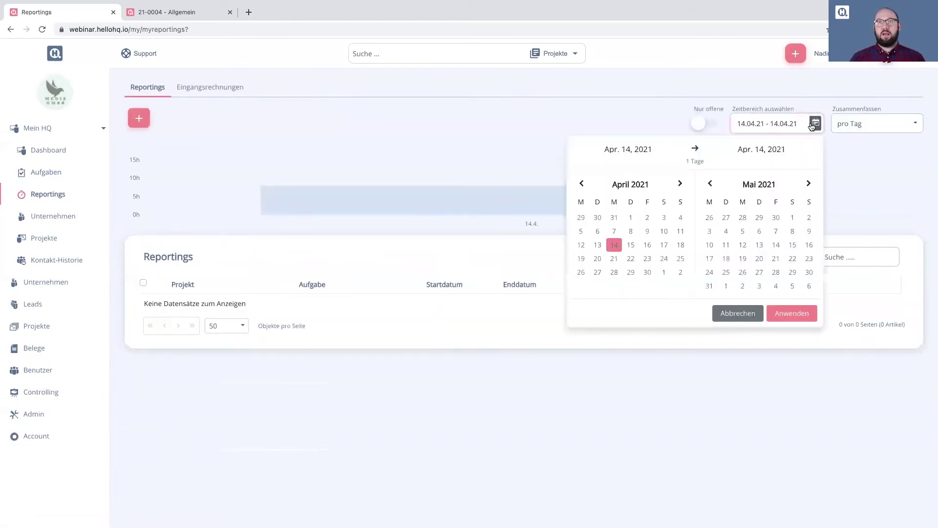
{"action": "left_click", "coordinate": [581, 245]}
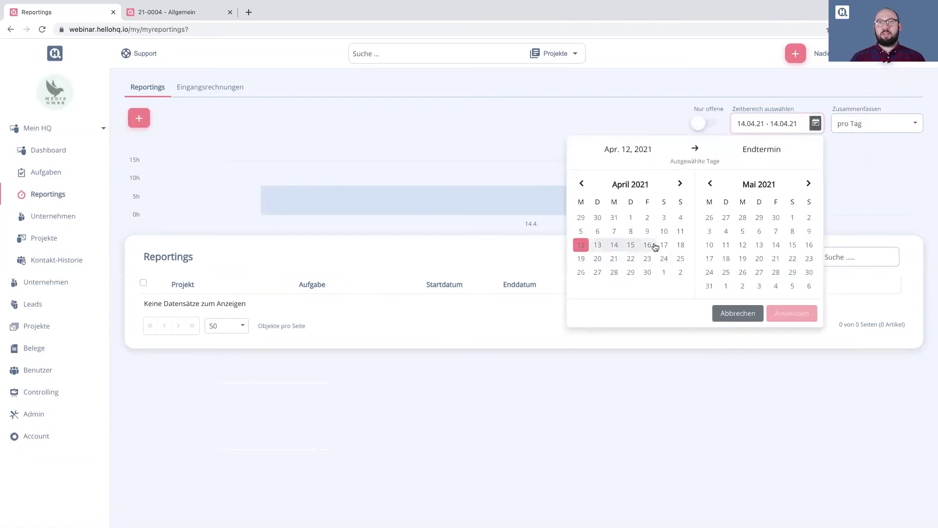
{"action": "left_click", "coordinate": [654, 247]}
{"action": "left_click", "coordinate": [792, 313]}
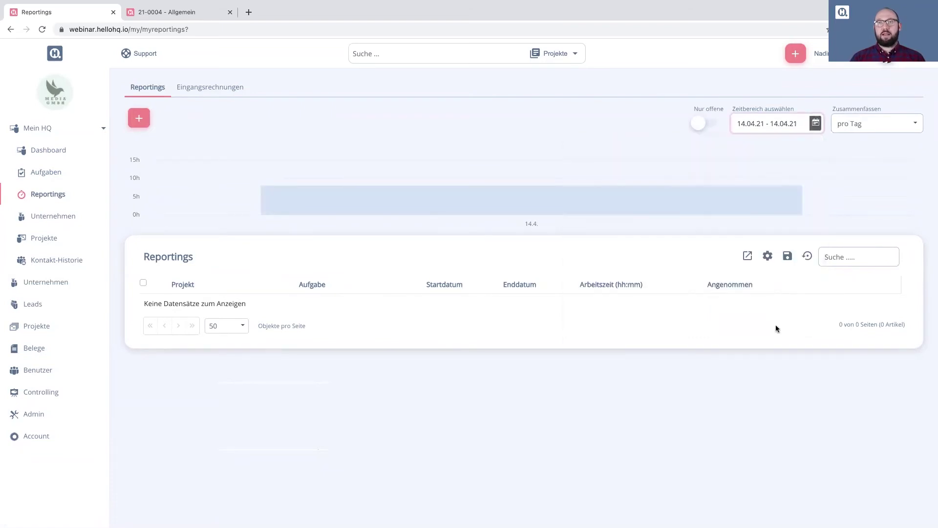
{"action": "mouse_move", "coordinate": [578, 210]}
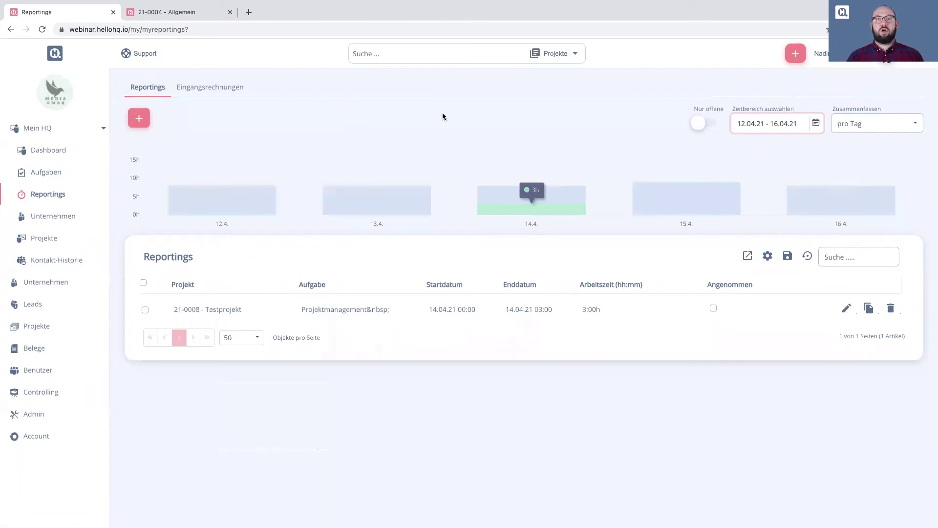
Search the projects for "testprojekt", open Testprojekt and examine its Soll hours, Ist hours and Anteil Abgeschlossen.
{"action": "left_click", "coordinate": [447, 55]}
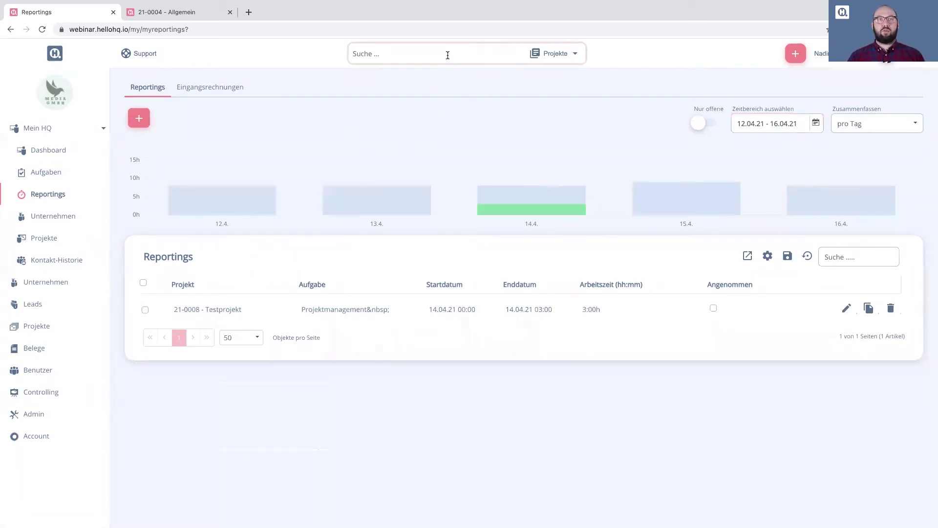
{"action": "type", "text": "testpro"}
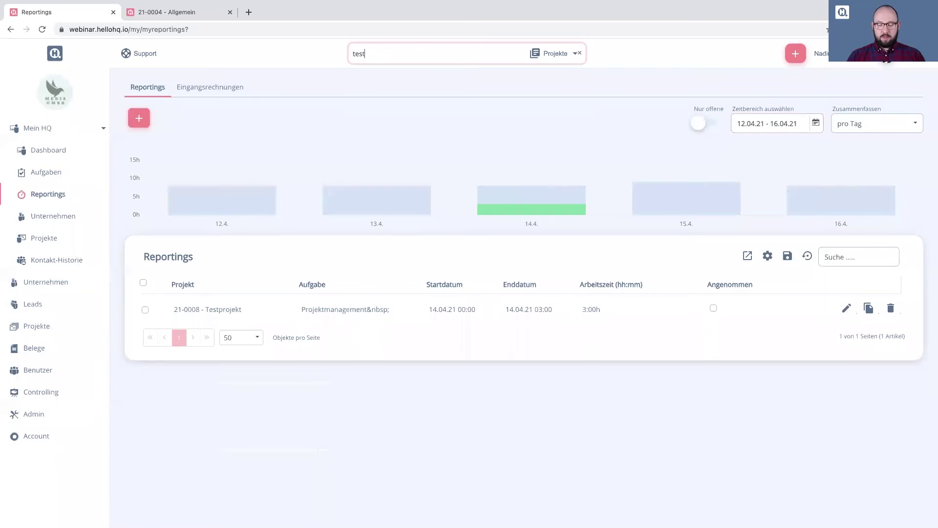
{"action": "type", "text": "jekt"}
{"action": "left_click", "coordinate": [450, 90]}
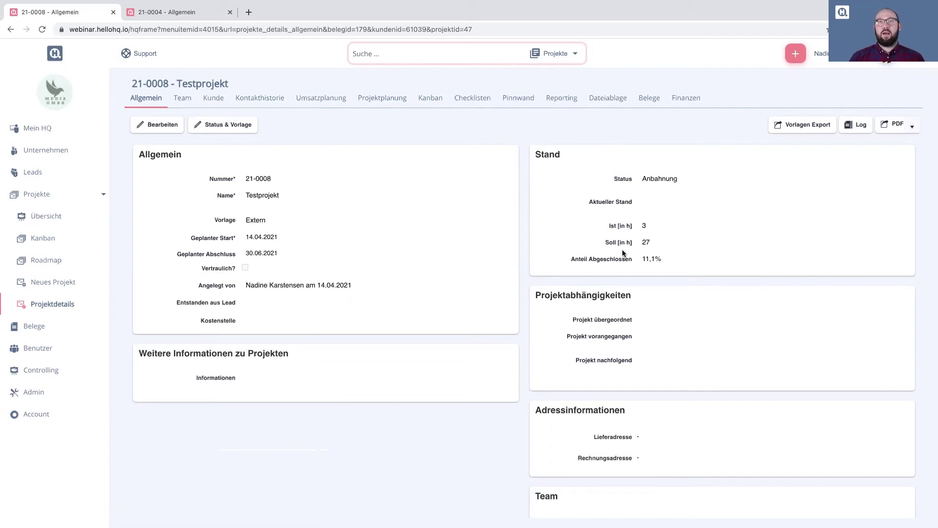
{"action": "left_click", "coordinate": [647, 240]}
{"action": "double_click", "coordinate": [647, 241]}
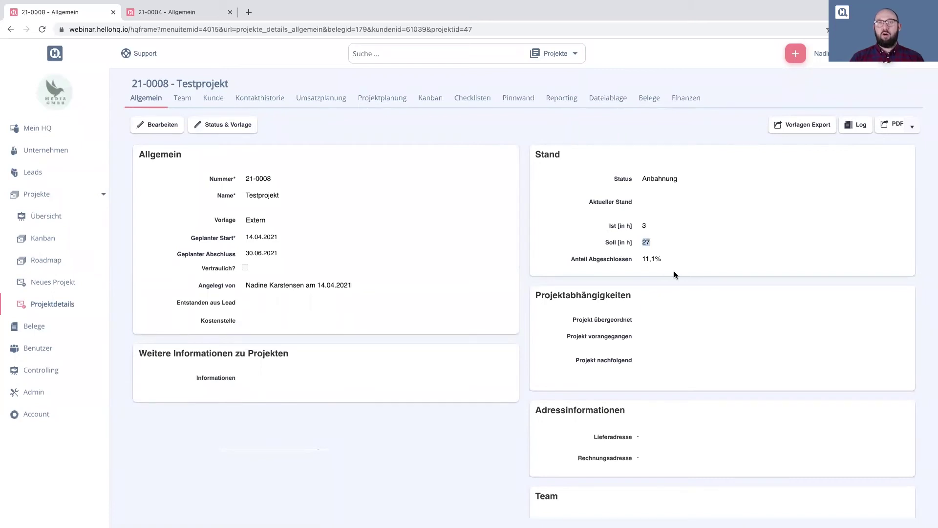
{"action": "double_click", "coordinate": [644, 226]}
{"action": "double_click", "coordinate": [646, 258]}
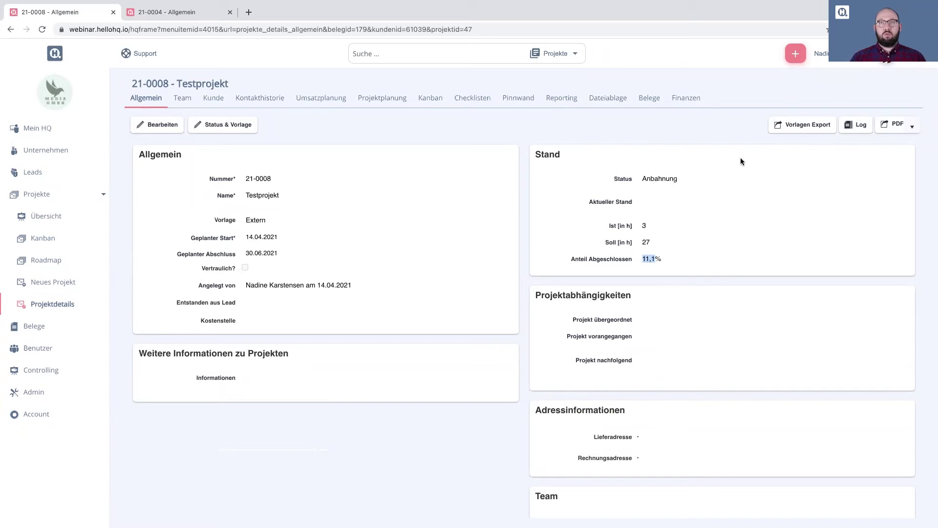
Add the Ist [h] column to the task table in Testprojekt's project planning.
{"action": "left_click", "coordinate": [388, 98]}
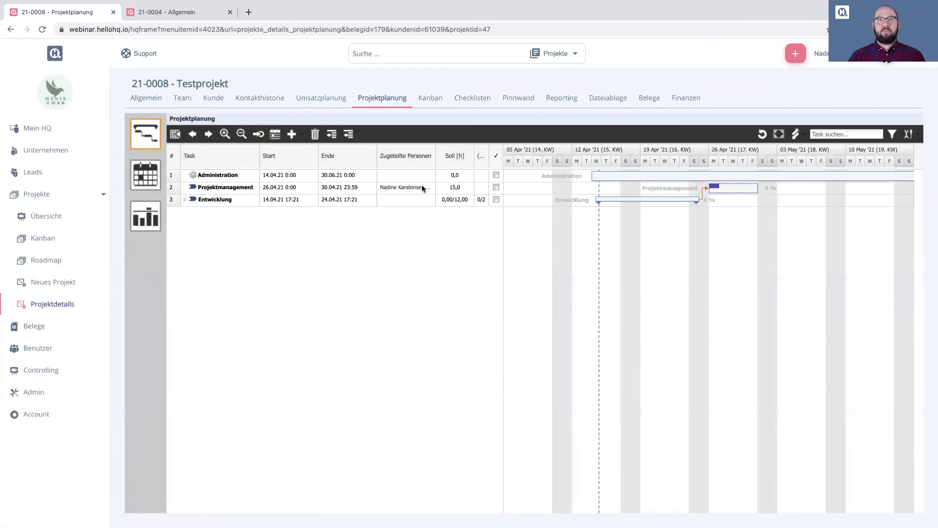
{"action": "left_click", "coordinate": [470, 155]}
{"action": "mouse_move", "coordinate": [491, 201]}
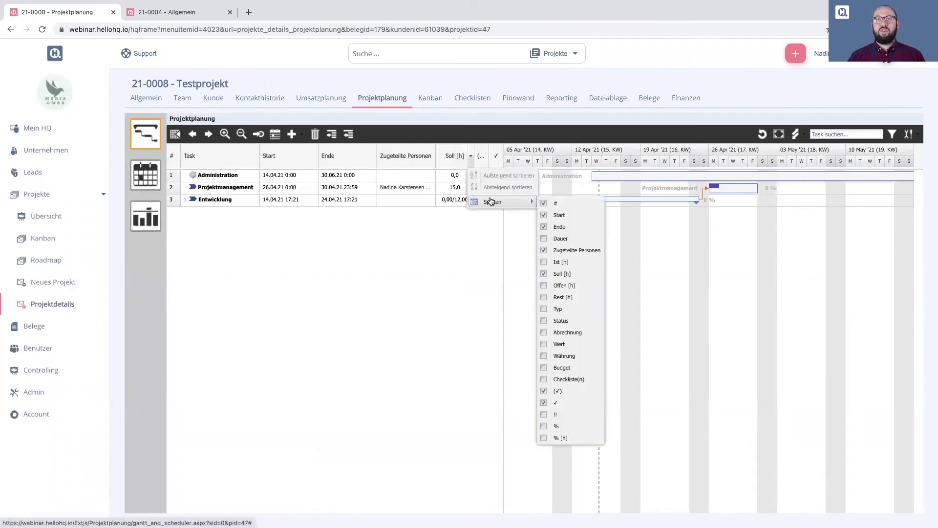
{"action": "left_click", "coordinate": [586, 264]}
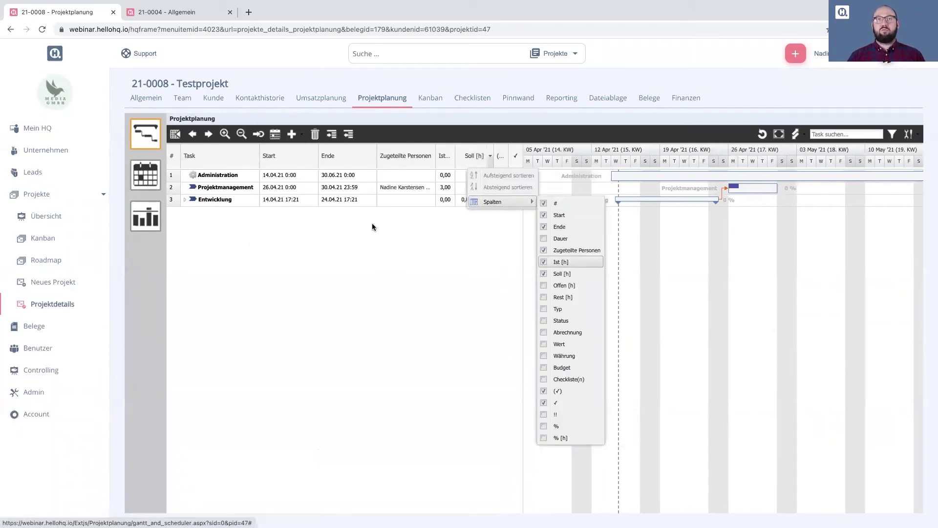
{"action": "left_click", "coordinate": [401, 232]}
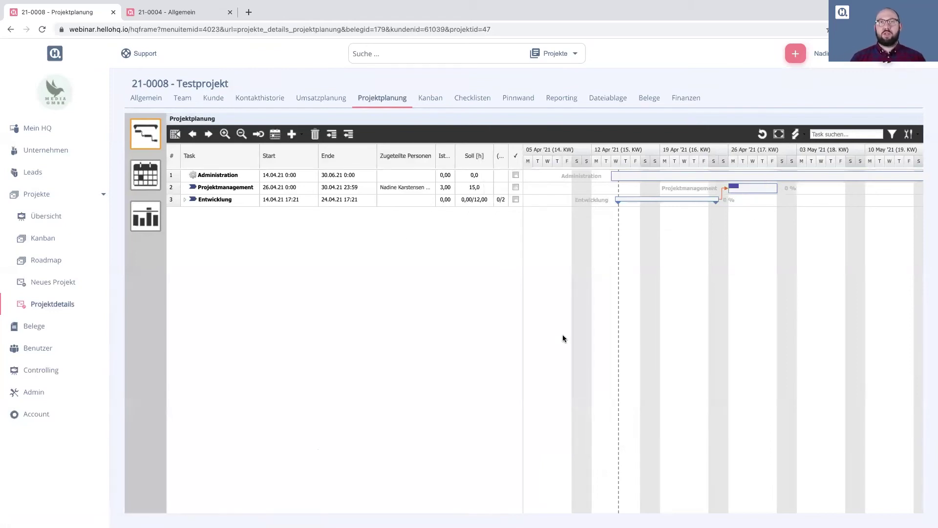
Widen the Ist [h] column in the project planning and examine the subtasks under Entwicklung.
{"action": "left_click_drag", "start_coordinate": [456, 159], "coordinate": [464, 157]}
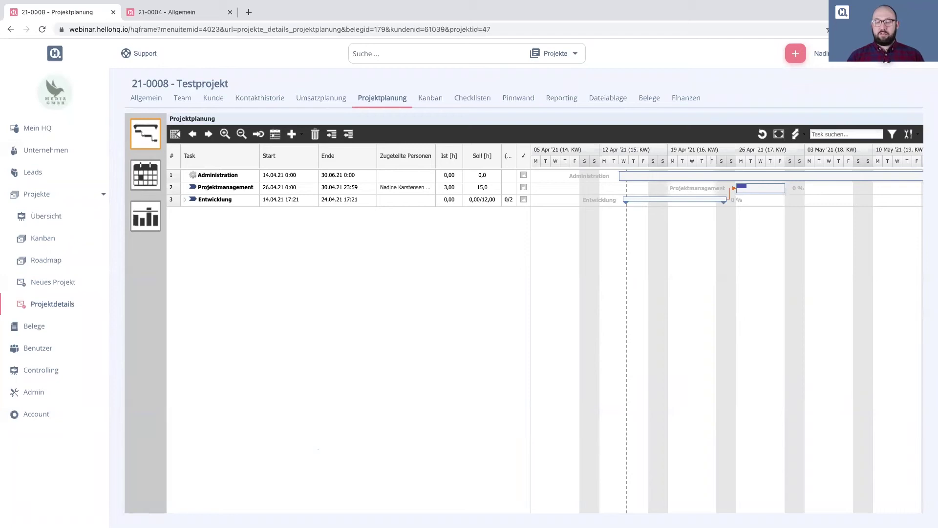
{"action": "left_click", "coordinate": [185, 200]}
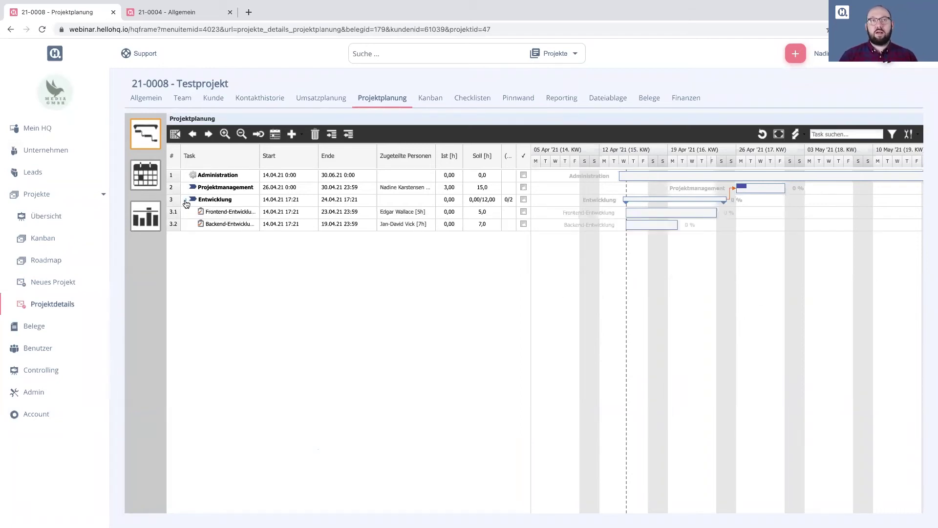
{"action": "left_click", "coordinate": [186, 201]}
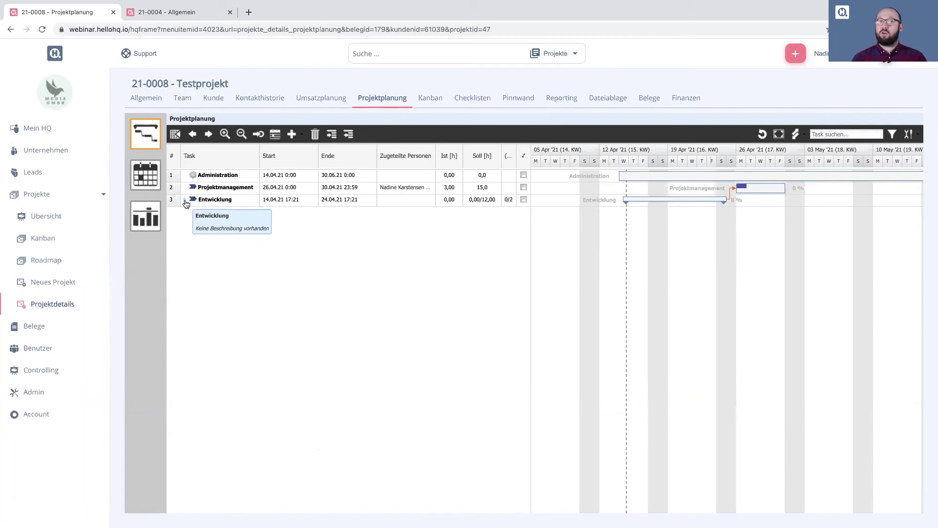
{"action": "left_click", "coordinate": [237, 201]}
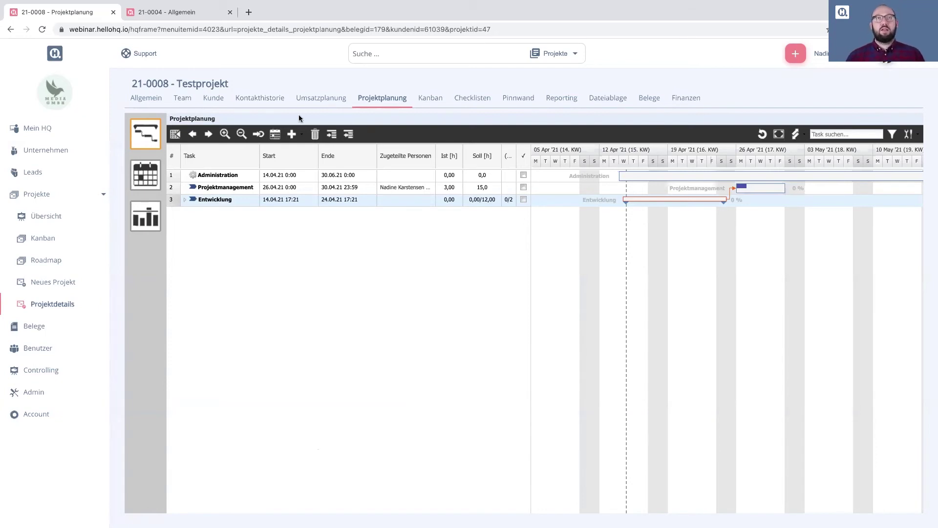
Add the Netto [EUR] column to the list of planned revenues in Testprojekt's Umsatzplanung.
{"action": "left_click", "coordinate": [318, 100]}
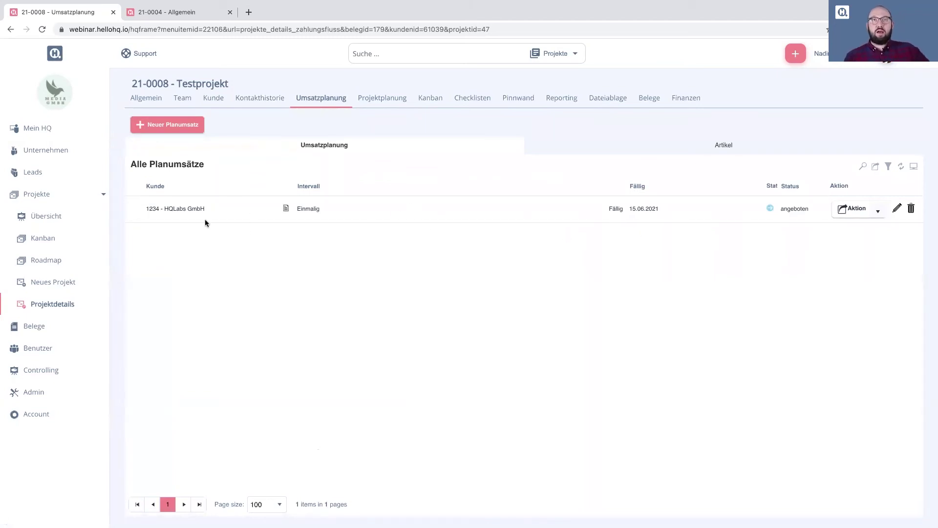
{"action": "left_click", "coordinate": [792, 188]}
{"action": "mouse_move", "coordinate": [833, 309]}
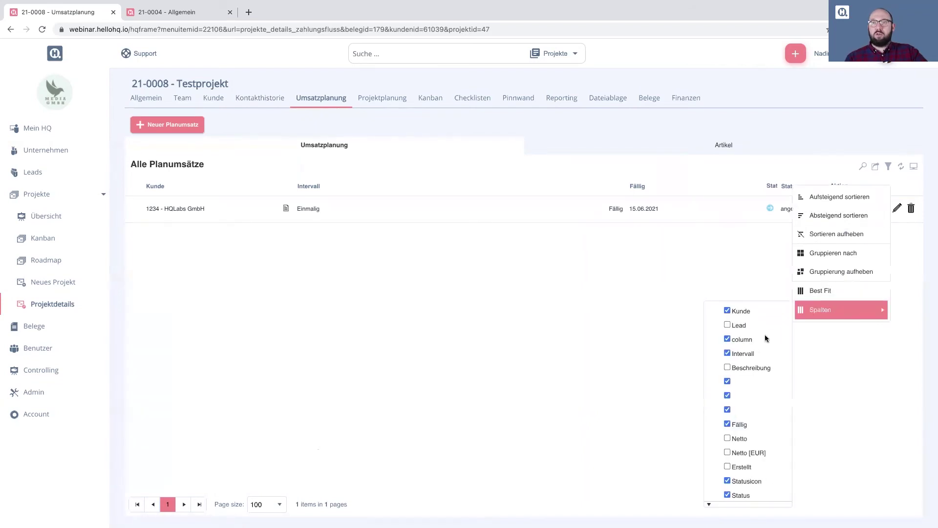
{"action": "scroll", "coordinate": [750, 371], "scroll_direction": "down", "scroll_amount": 1}
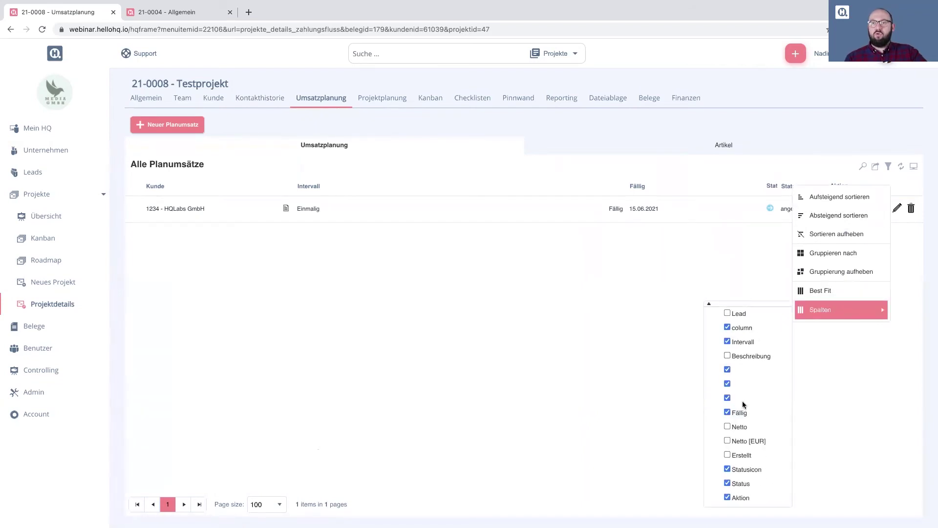
{"action": "left_click", "coordinate": [727, 440]}
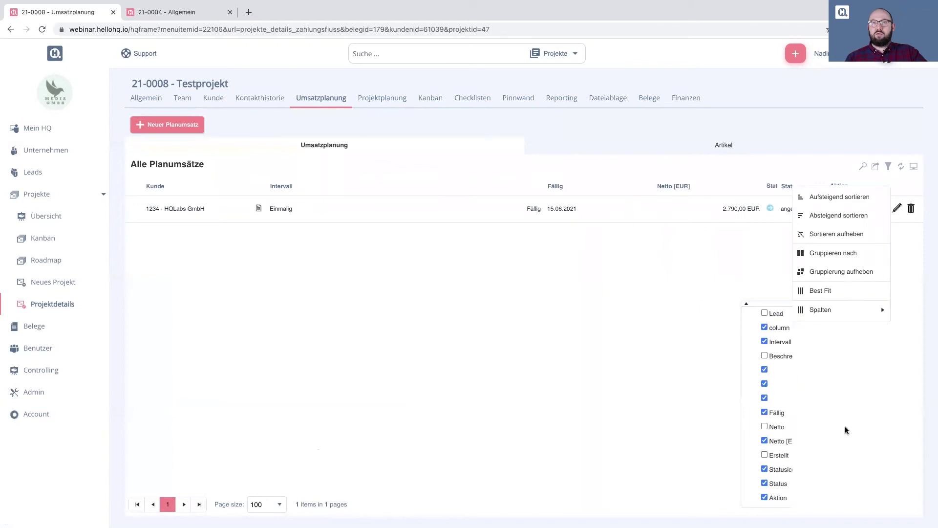
{"action": "left_click", "coordinate": [697, 403]}
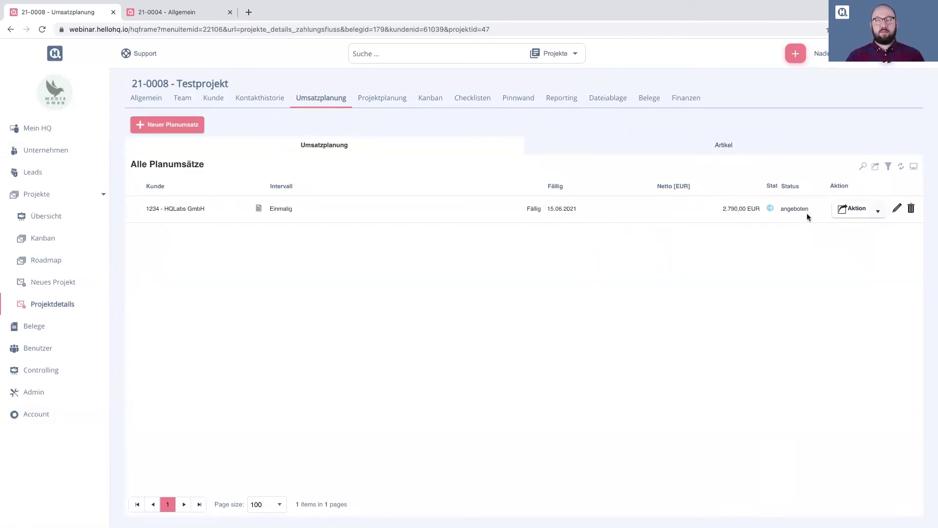
Generate an invoice (Rechnung) from the one-off planned revenue, review its positions and save it.
{"action": "left_click", "coordinate": [879, 210]}
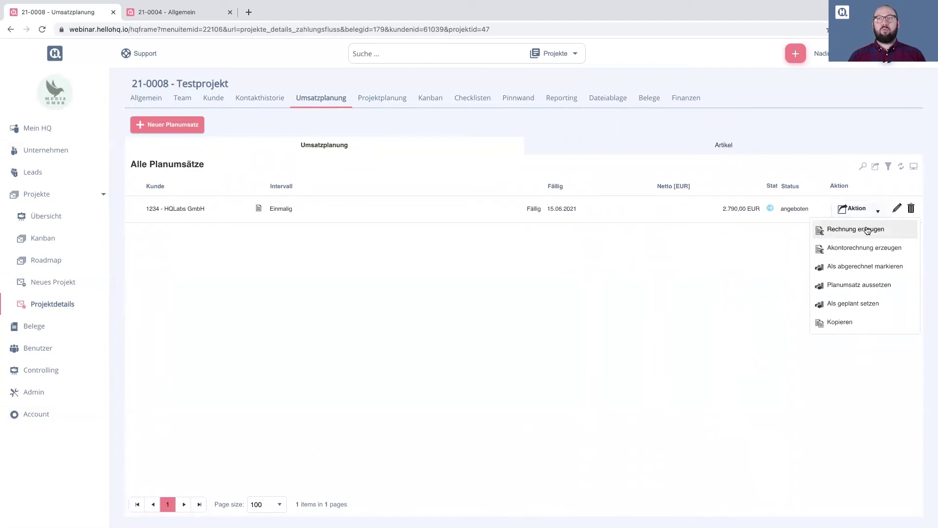
{"action": "left_click", "coordinate": [867, 230]}
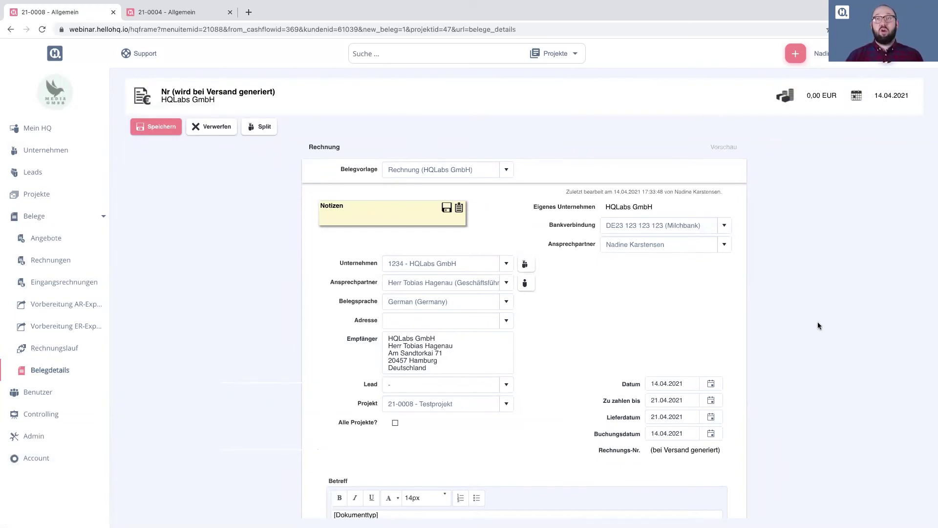
{"action": "scroll", "coordinate": [816, 322], "scroll_direction": "down", "scroll_amount": 10}
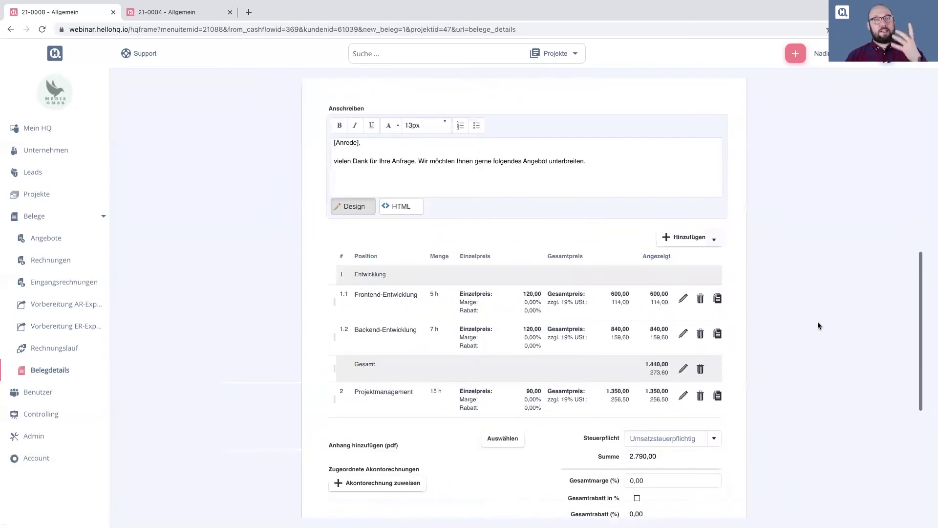
{"action": "scroll", "coordinate": [818, 322], "scroll_direction": "down", "scroll_amount": 1}
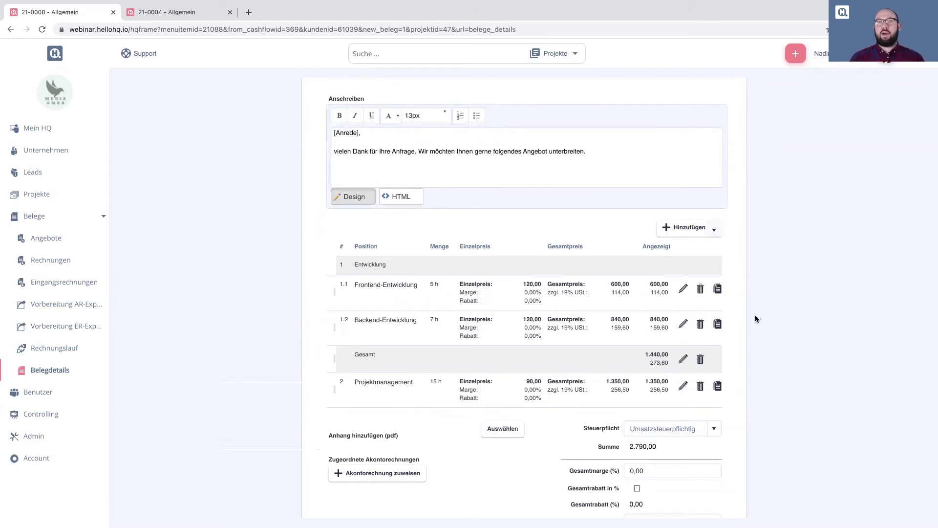
{"action": "scroll", "coordinate": [758, 311], "scroll_direction": "up", "scroll_amount": 10}
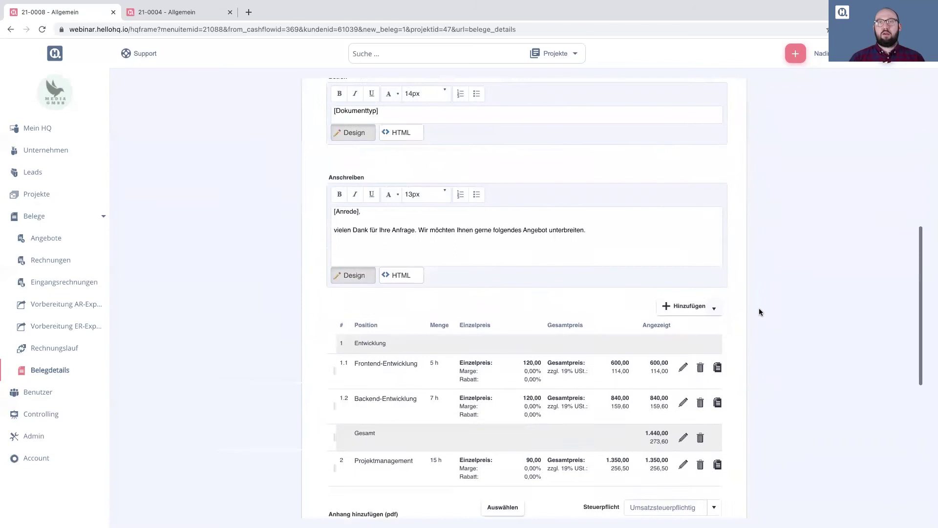
{"action": "left_click", "coordinate": [166, 107]}
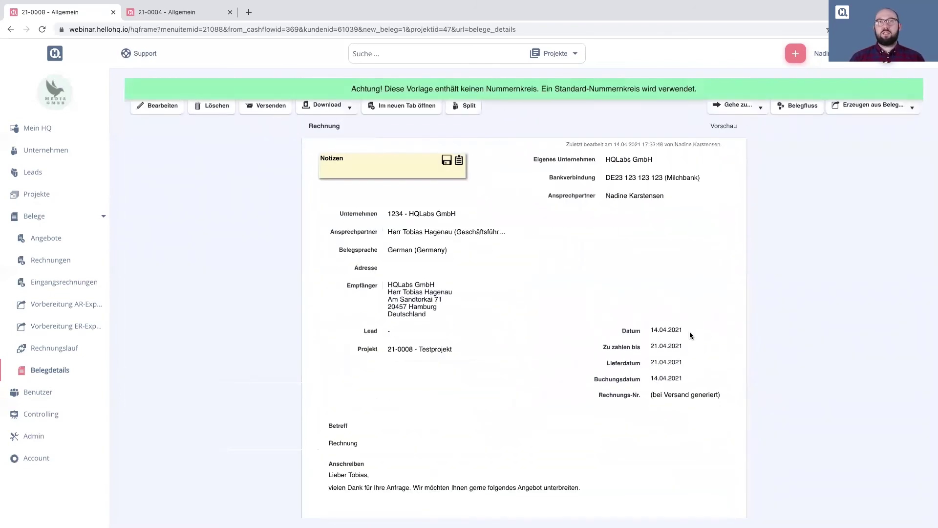
Set the status of the new invoice to Versendet.
{"action": "left_click", "coordinate": [711, 92]}
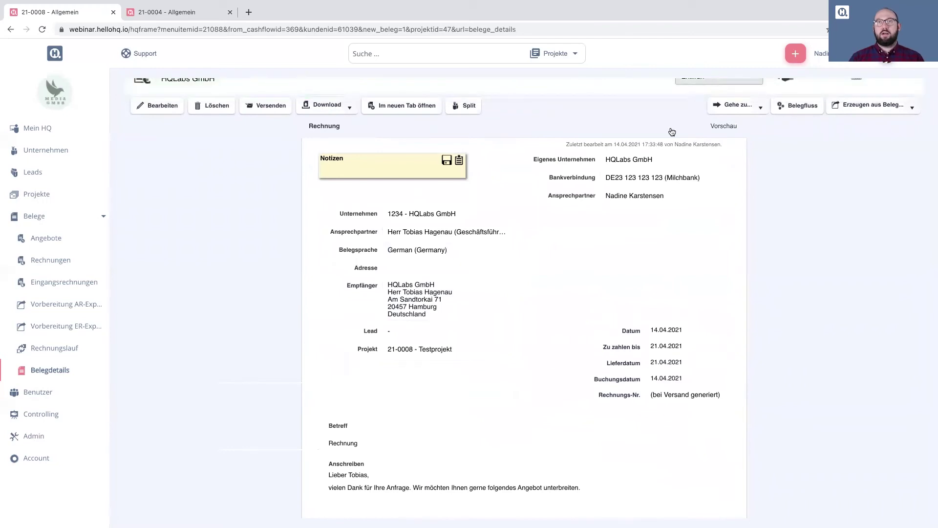
{"action": "left_click", "coordinate": [716, 98]}
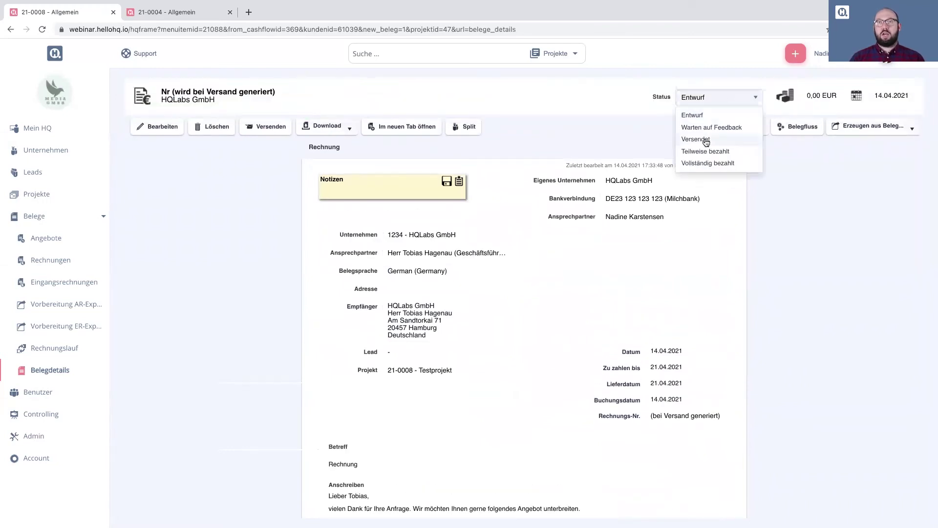
{"action": "left_click", "coordinate": [705, 140]}
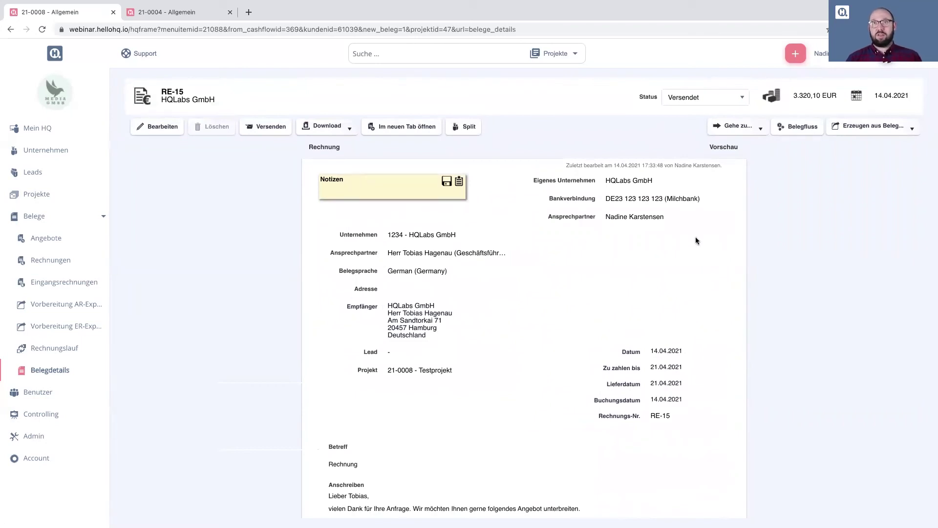
Go from the invoice to Testprojekt's Belege, and check the status of the one-off planned revenue in Umsatzplanung.
{"action": "left_click", "coordinate": [761, 128]}
{"action": "left_click", "coordinate": [740, 189]}
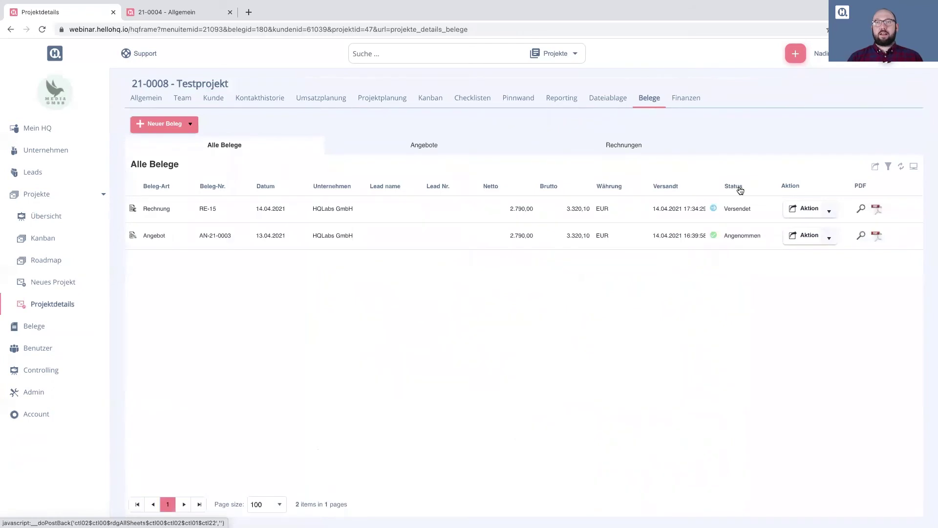
{"action": "left_click", "coordinate": [325, 98]}
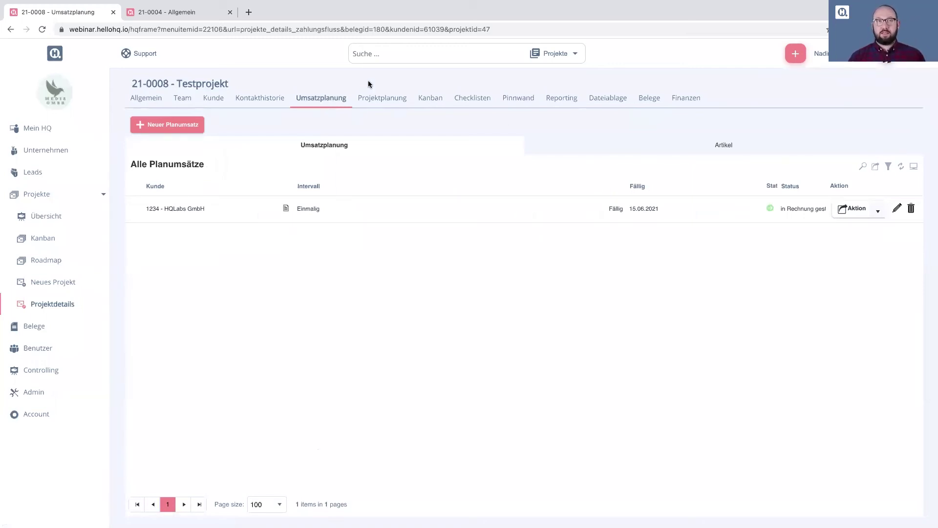
Start a new planned revenue with the interval monatlich and the description "Monatliche Service Fee".
{"action": "left_click", "coordinate": [191, 126]}
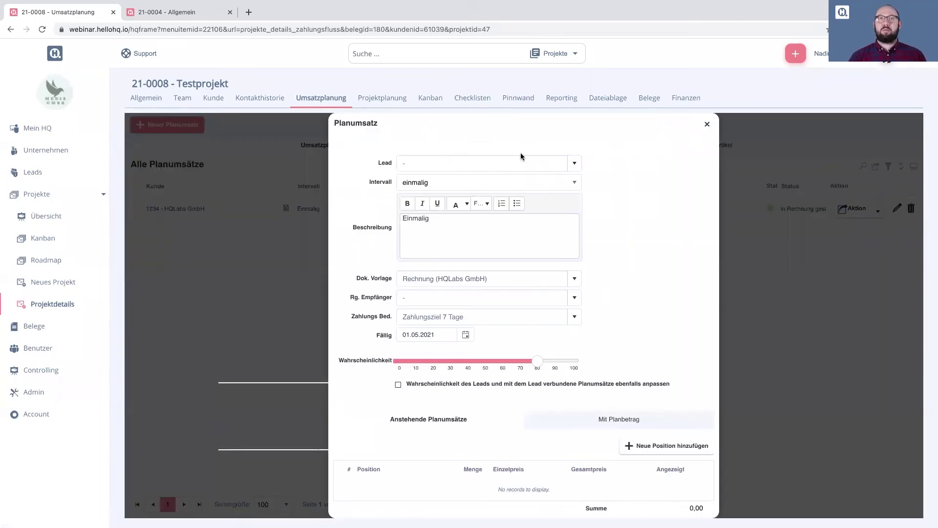
{"action": "left_click", "coordinate": [528, 182]}
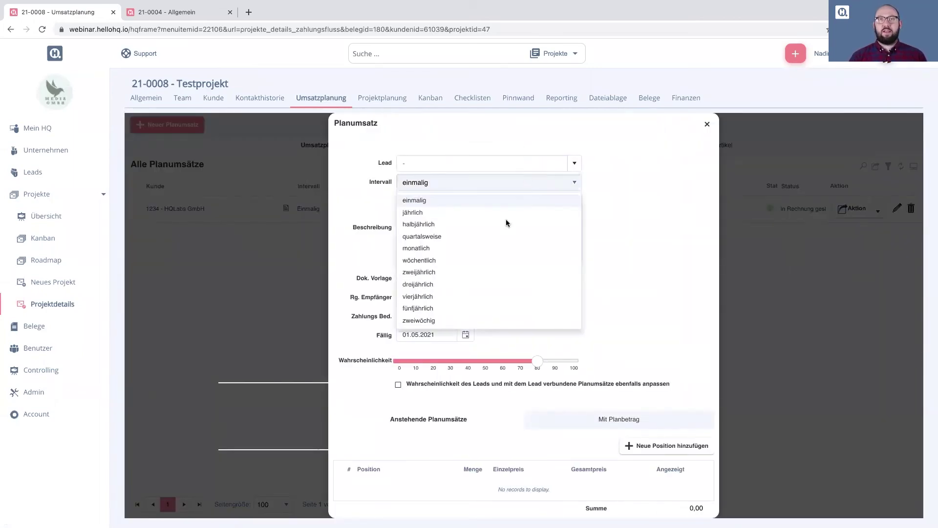
{"action": "left_click", "coordinate": [463, 249]}
{"action": "left_click", "coordinate": [462, 215]}
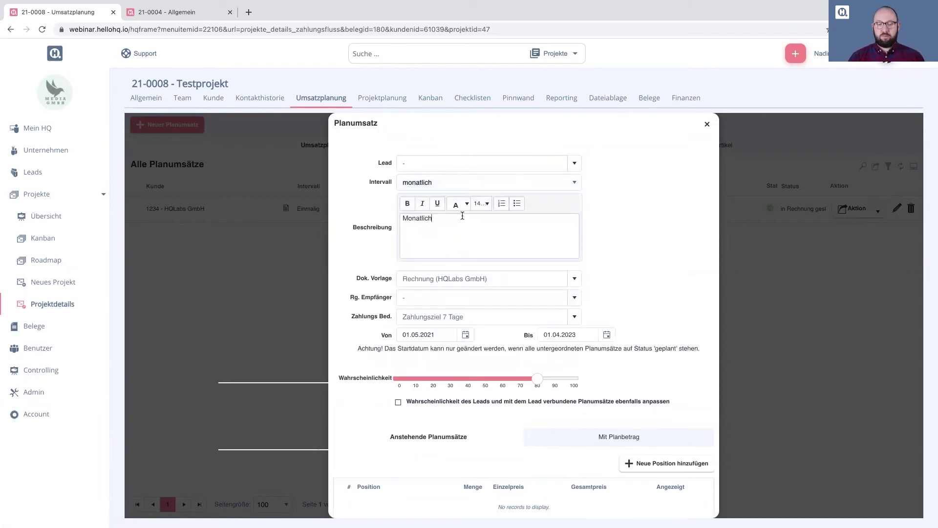
{"action": "type", "text": "e S"}
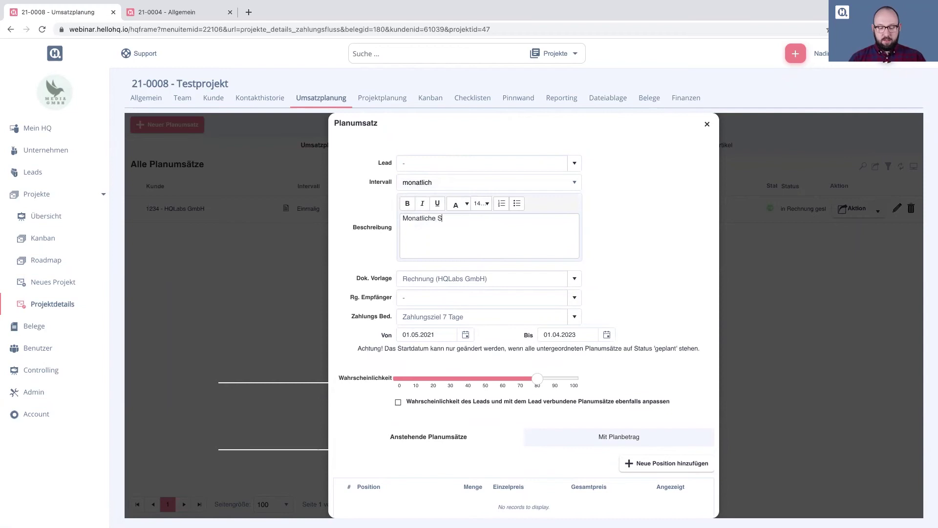
{"action": "type", "text": "ervice Fee"}
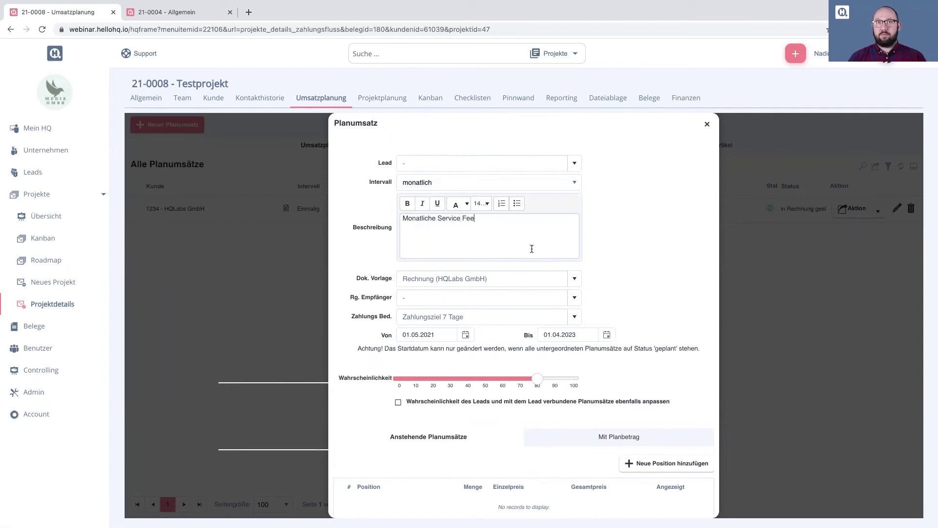
Switch the planned revenue to a plan amount (Mit Planbetrag) of 300 EUR and save it.
{"action": "scroll", "coordinate": [654, 364], "scroll_direction": "down", "scroll_amount": 3}
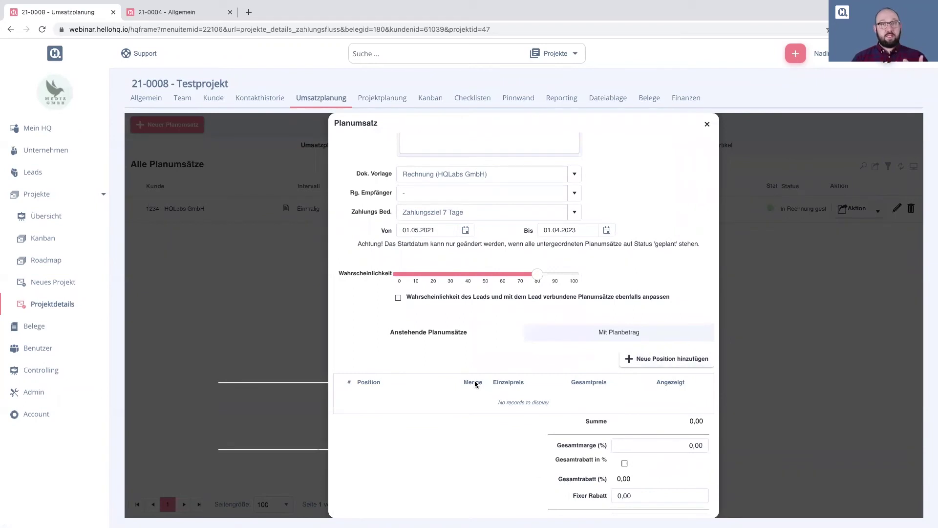
{"action": "left_click", "coordinate": [575, 332]}
{"action": "scroll", "coordinate": [560, 399], "scroll_direction": "down", "scroll_amount": 1}
{"action": "left_click", "coordinate": [540, 439]}
{"action": "type", "text": "300"}
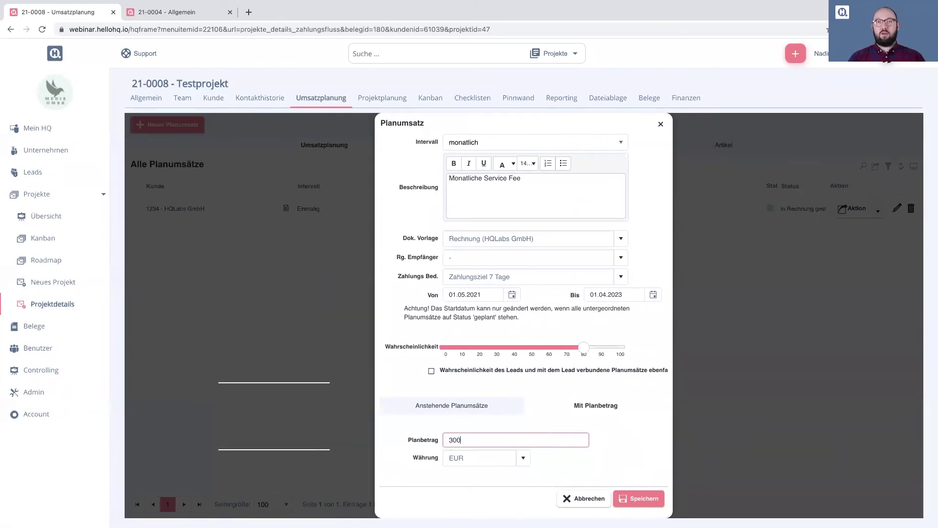
{"action": "left_click", "coordinate": [622, 462]}
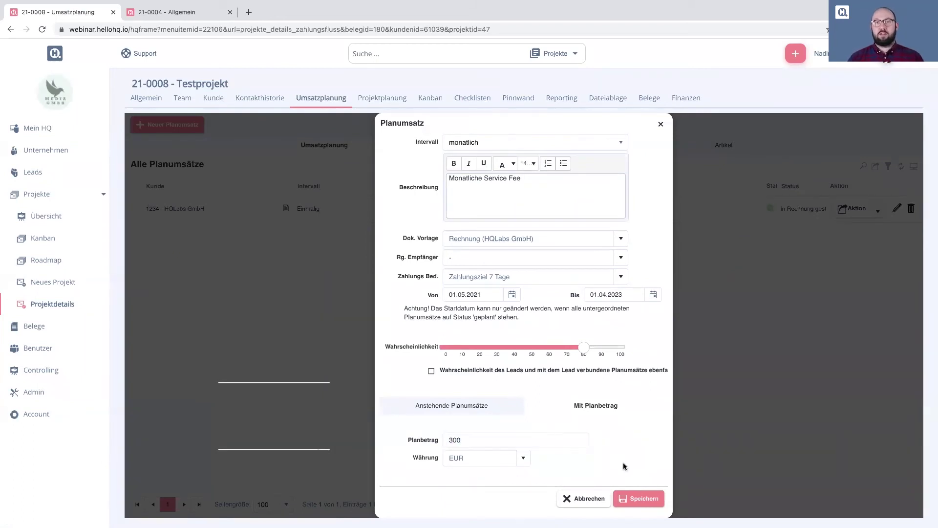
{"action": "left_click", "coordinate": [638, 503]}
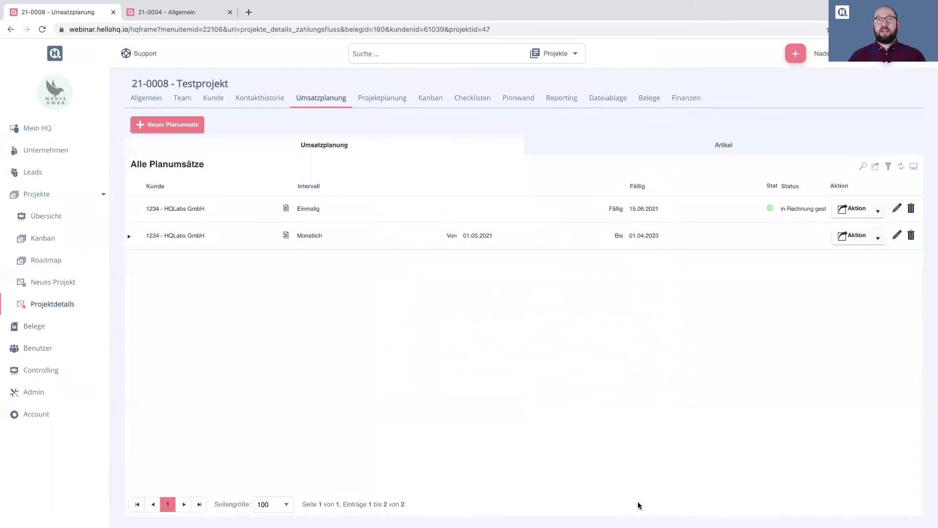
Expand the monthly planned revenue and examine the individual service fee entries with their amounts and due dates.
{"action": "left_click", "coordinate": [129, 236]}
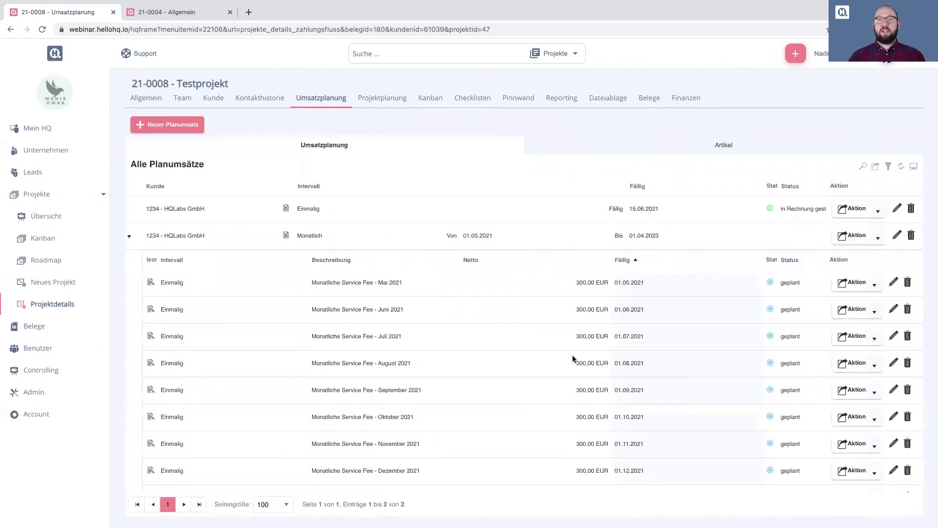
{"action": "scroll", "coordinate": [661, 329], "scroll_direction": "down", "scroll_amount": 3}
{"action": "scroll", "coordinate": [661, 328], "scroll_direction": "down", "scroll_amount": 2}
{"action": "double_click", "coordinate": [638, 331]}
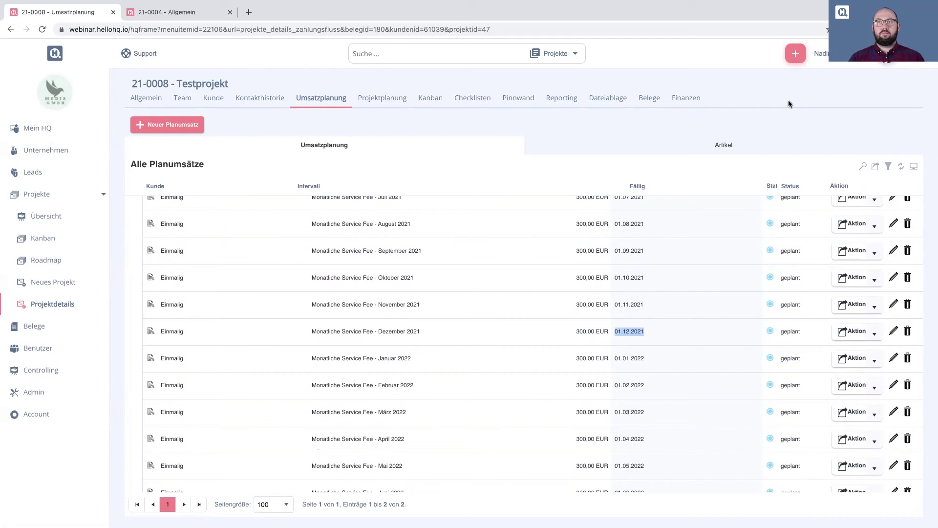
Open Testprojekt's Belege and examine the follow-up actions for the accepted offer and the available new document types.
{"action": "left_click", "coordinate": [650, 102]}
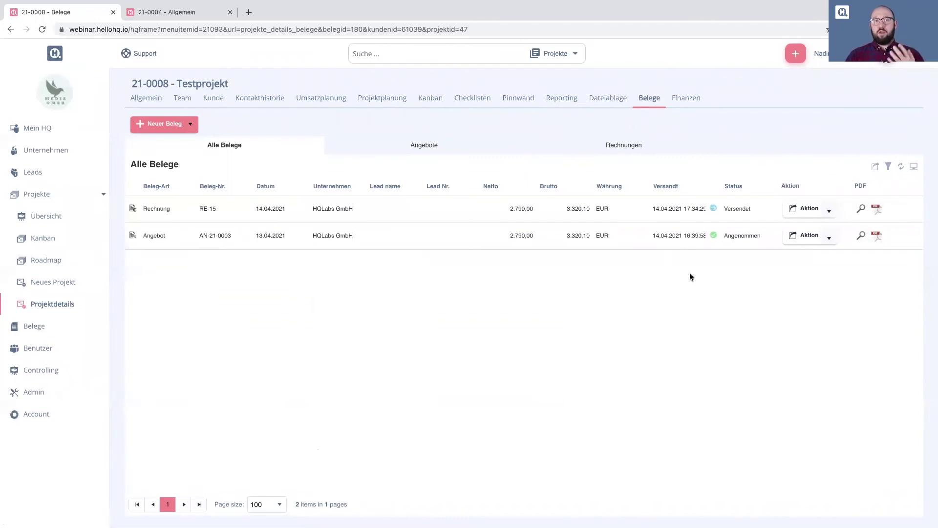
{"action": "left_click", "coordinate": [823, 239]}
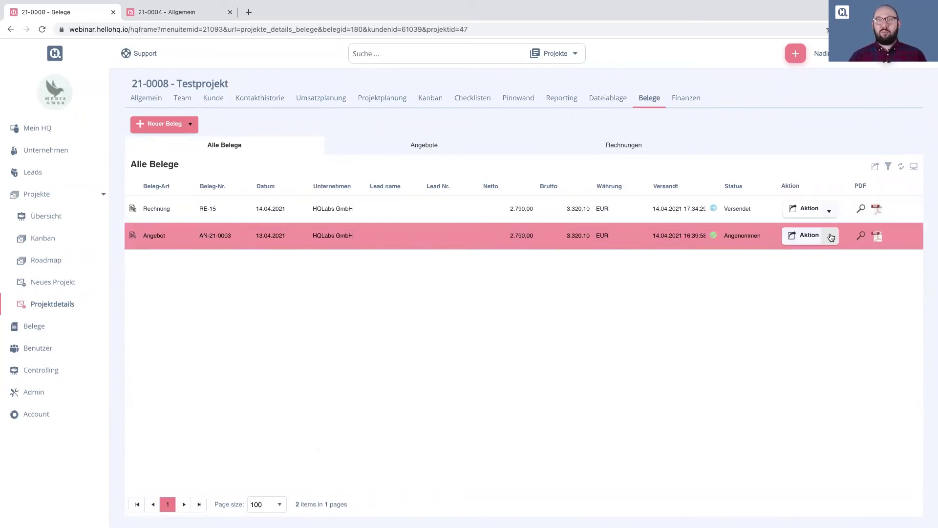
{"action": "left_click", "coordinate": [831, 237]}
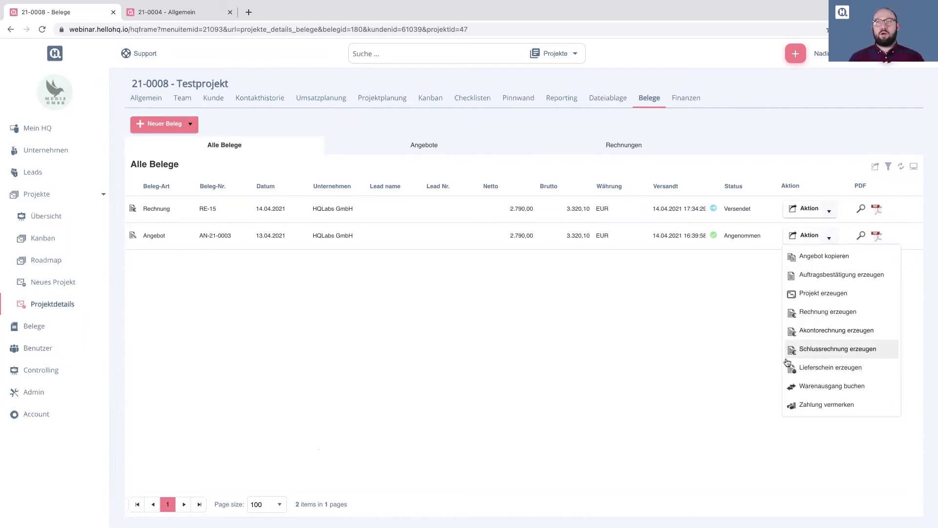
{"action": "scroll", "coordinate": [665, 350], "scroll_direction": "down", "scroll_amount": 1}
{"action": "left_click", "coordinate": [191, 123]}
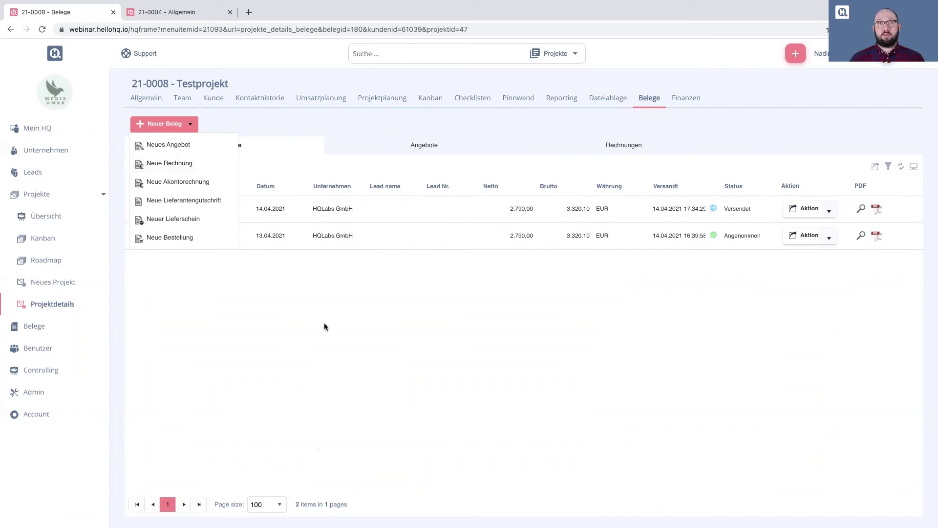
Examine the follow-up actions for the sent invoice in Testprojekt and the available areas under the main Belege section.
{"action": "left_click", "coordinate": [376, 324]}
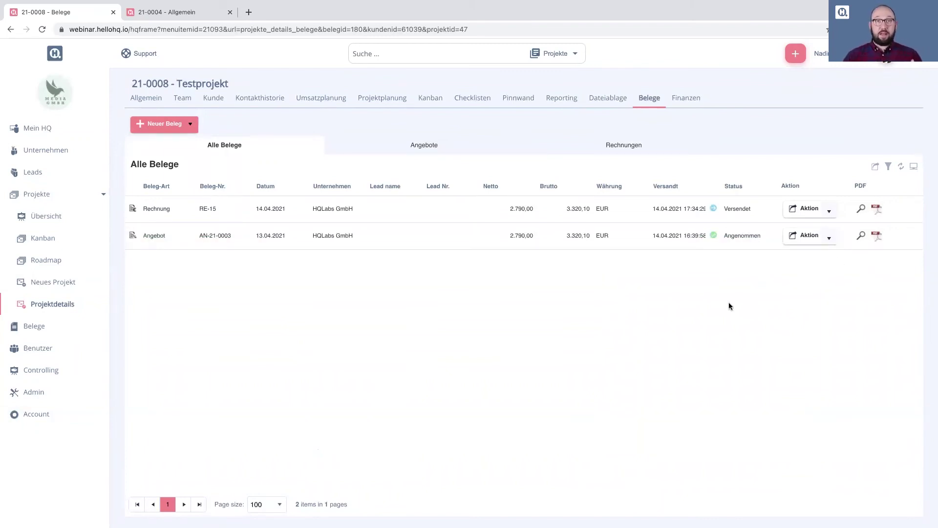
{"action": "left_click", "coordinate": [832, 210]}
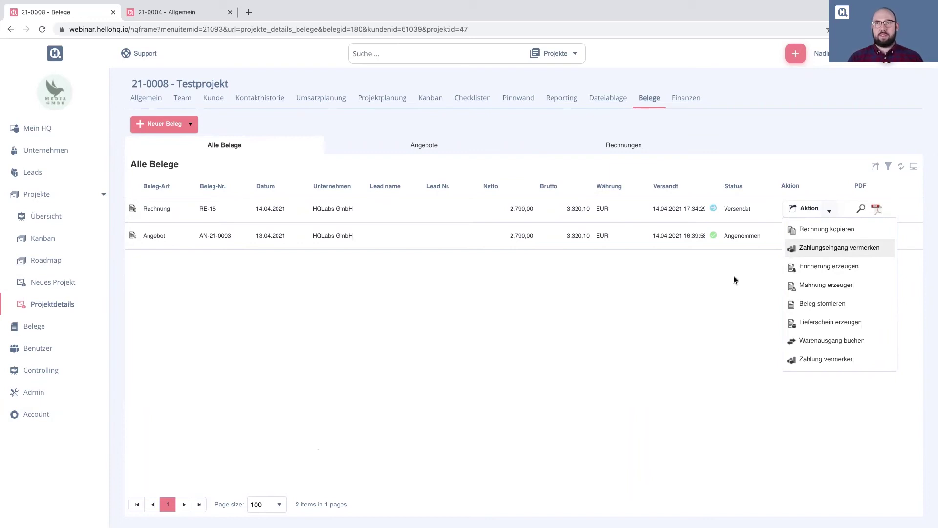
{"action": "left_click", "coordinate": [41, 326]}
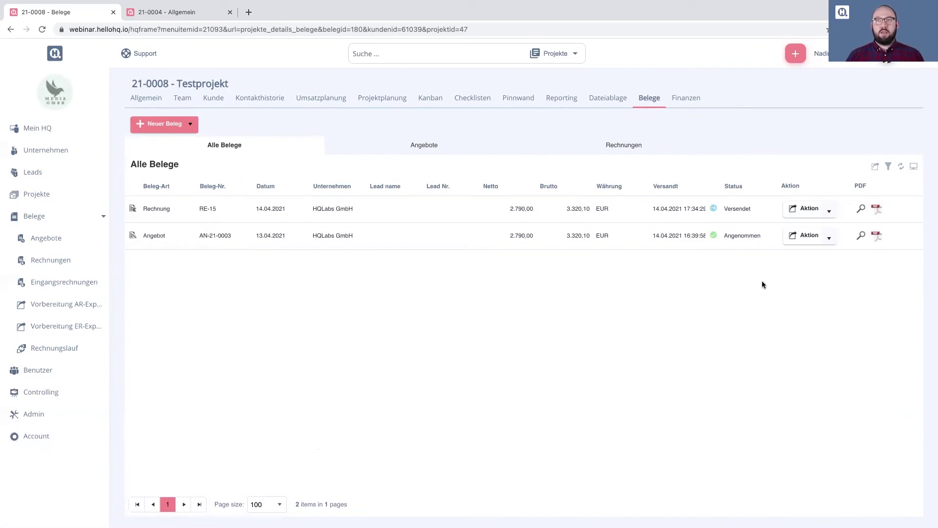
{"action": "left_click", "coordinate": [584, 229]}
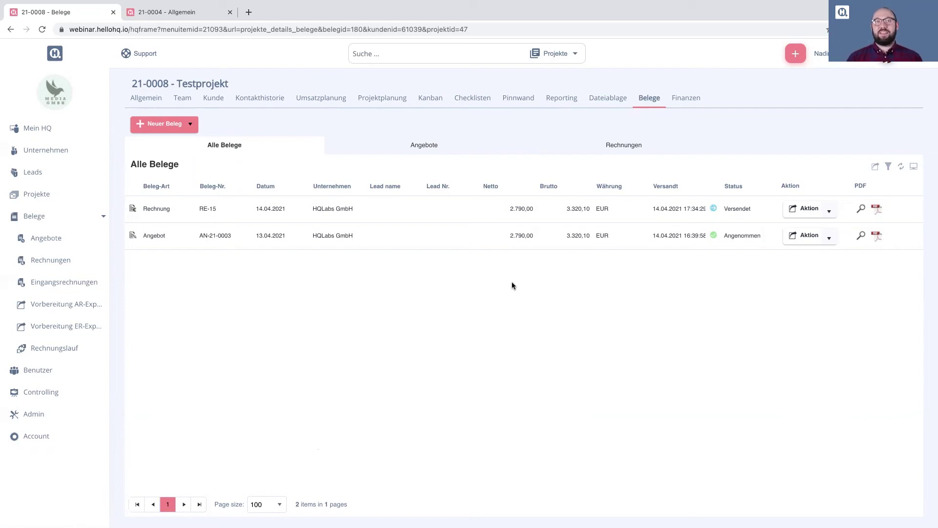
Open the Finanzen of project Relaunch Webseite and examine its Gesamtkosten and its Deckungsbeitrag in EUR and percent.
{"action": "left_click", "coordinate": [194, 15]}
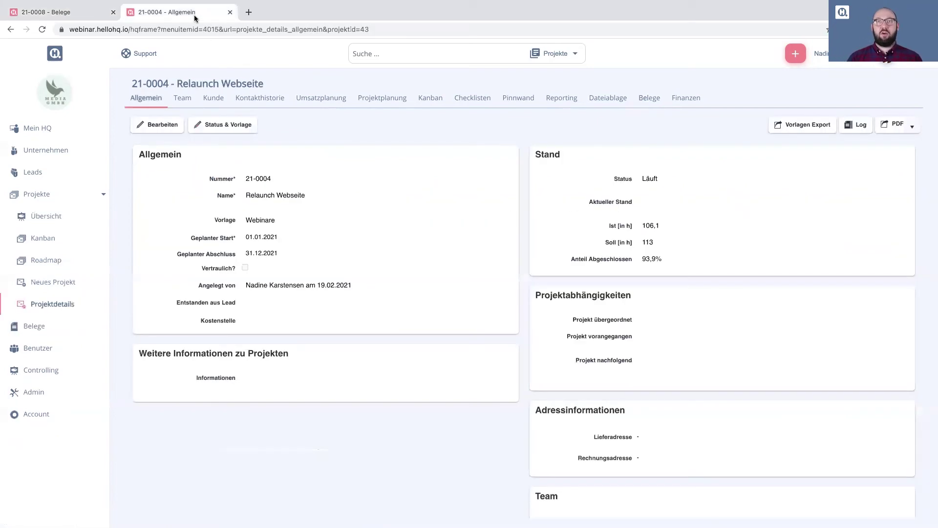
{"action": "left_click", "coordinate": [686, 100]}
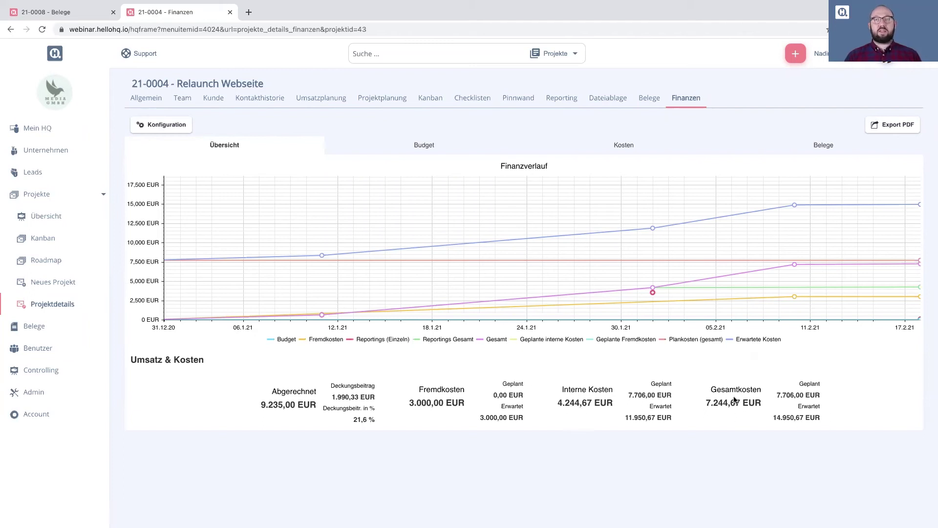
{"action": "left_click_drag", "start_coordinate": [705, 405], "coordinate": [758, 402]}
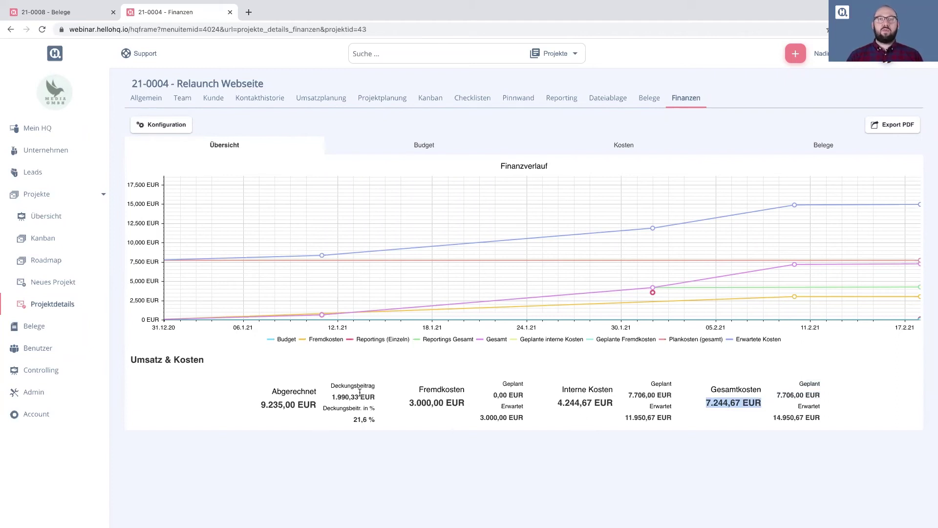
{"action": "left_click_drag", "start_coordinate": [331, 396], "coordinate": [374, 419]}
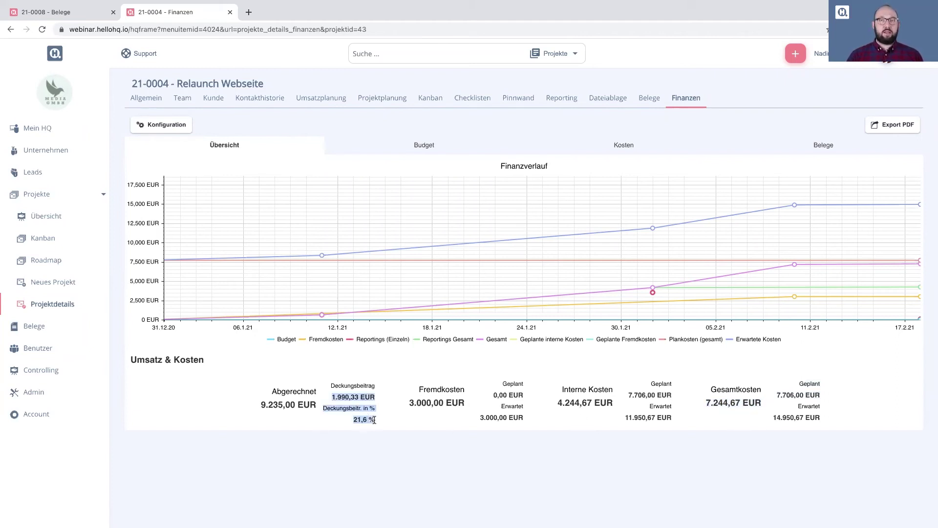
{"action": "left_click", "coordinate": [350, 418]}
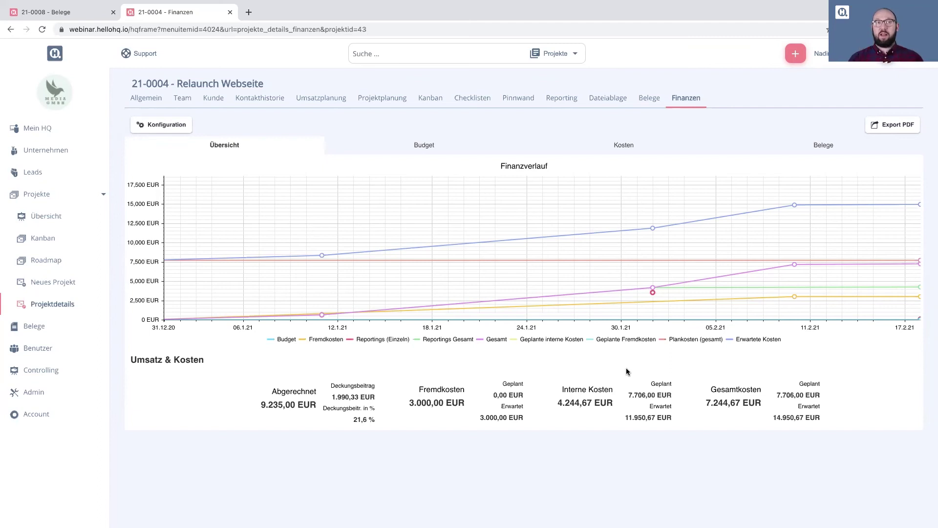
Open the Marge report in Controlling and take Jahr and Monat out of its column fields.
{"action": "left_click", "coordinate": [53, 372]}
{"action": "left_click", "coordinate": [42, 327]}
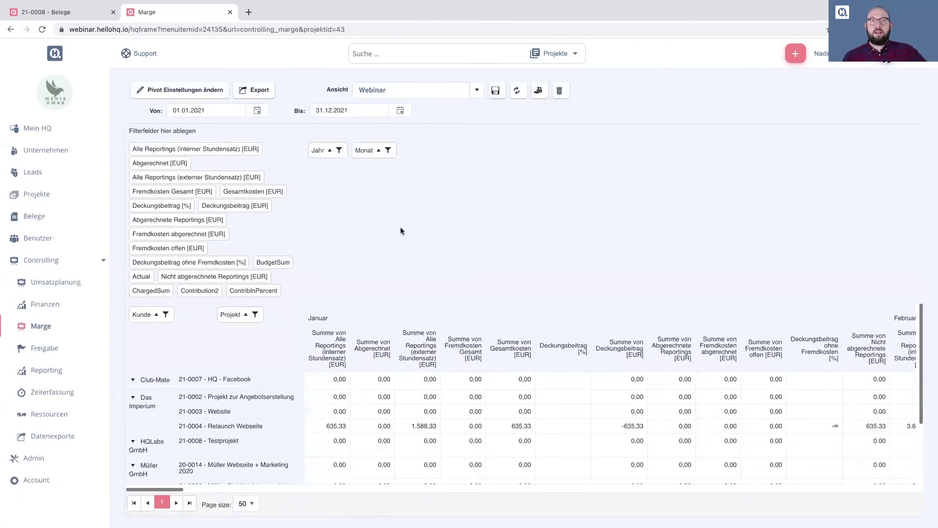
{"action": "mouse_move", "coordinate": [318, 155]}
{"action": "left_mouse_down"}
{"action": "mouse_move", "coordinate": [288, 133]}
{"action": "mouse_move", "coordinate": [317, 139]}
{"action": "left_mouse_up"}
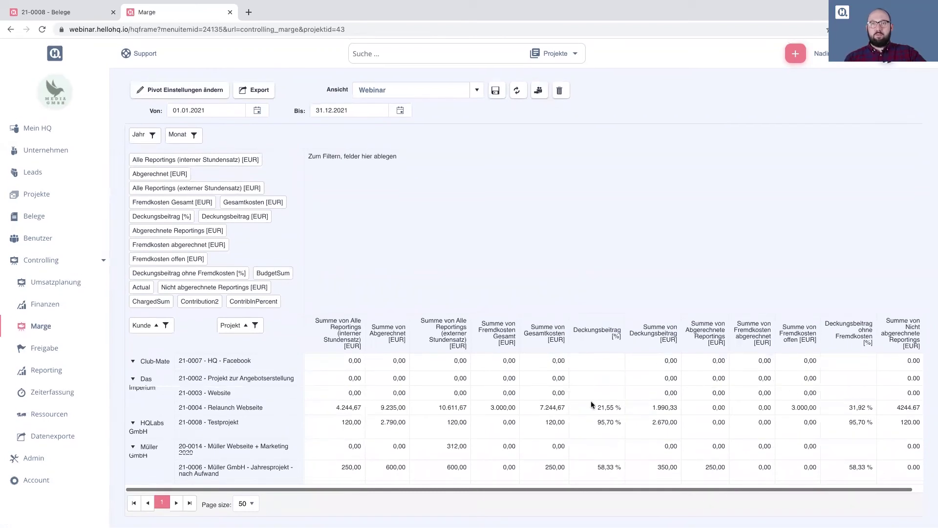
Compare the Deckungsbeitrag percentages of Testprojekt and Relaunch Webseite in the margin report.
{"action": "double_click", "coordinate": [604, 421]}
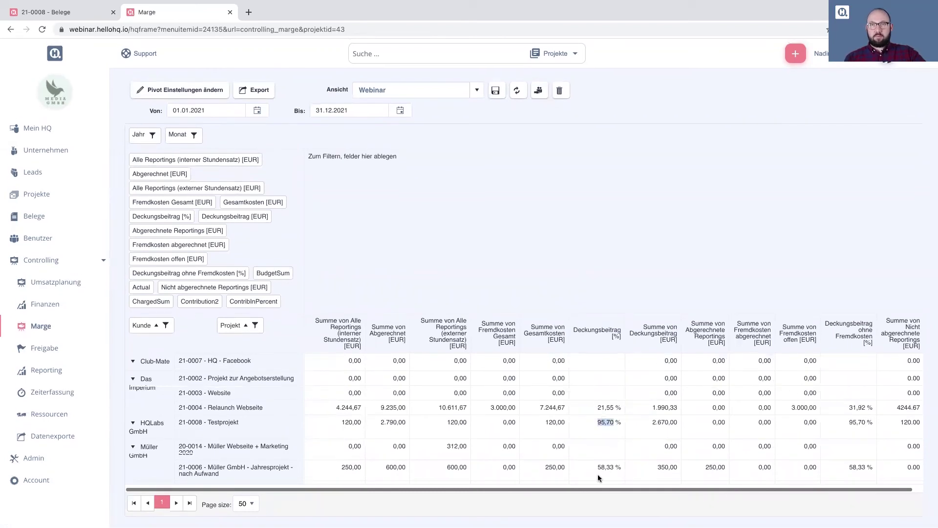
{"action": "double_click", "coordinate": [598, 407]}
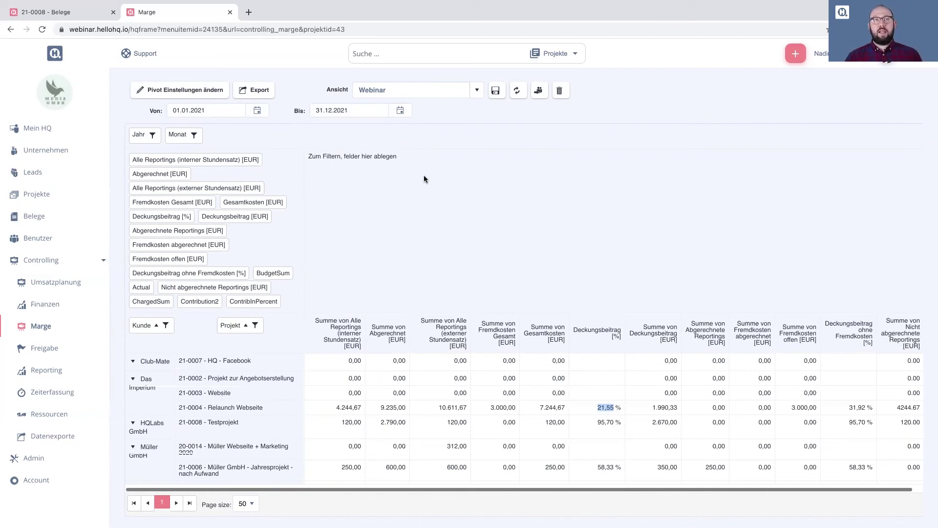
{"action": "left_click", "coordinate": [198, 301]}
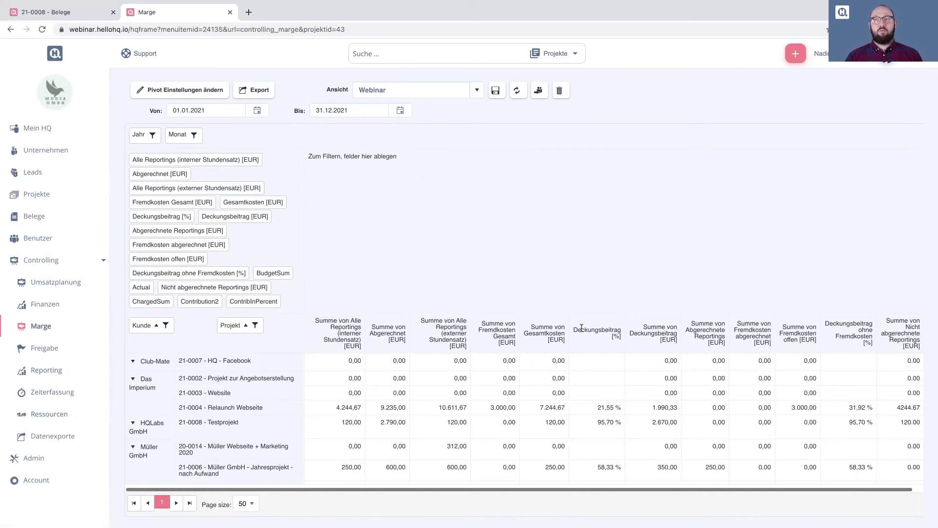
Open the Ressourcen report, select all groups in the Datenbasis resource filter and reset the report view.
{"action": "left_click", "coordinate": [35, 418]}
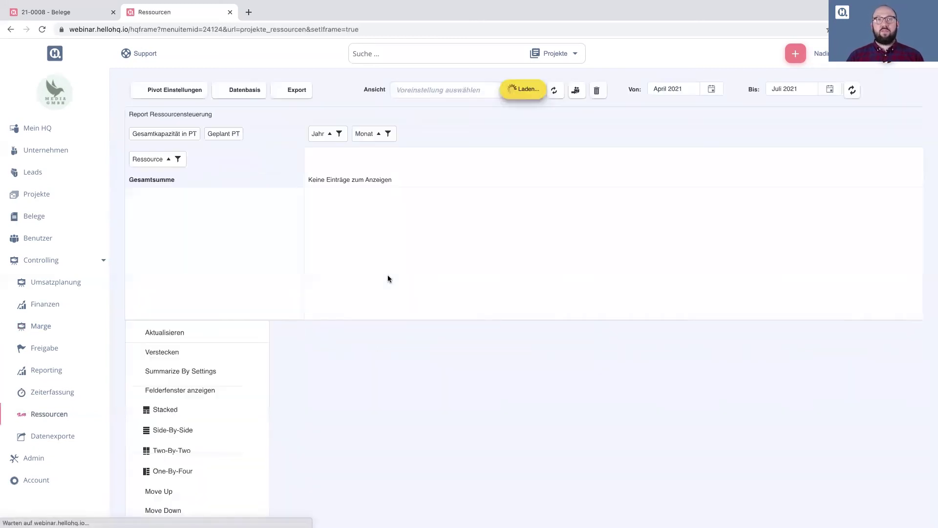
{"action": "left_click", "coordinate": [241, 94]}
{"action": "left_click", "coordinate": [262, 118]}
{"action": "left_click", "coordinate": [260, 139]}
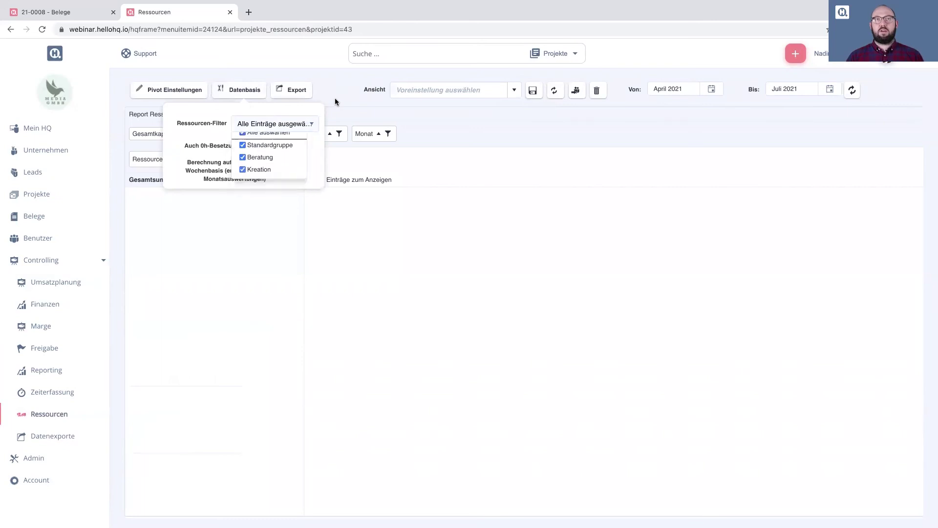
{"action": "left_click", "coordinate": [554, 90]}
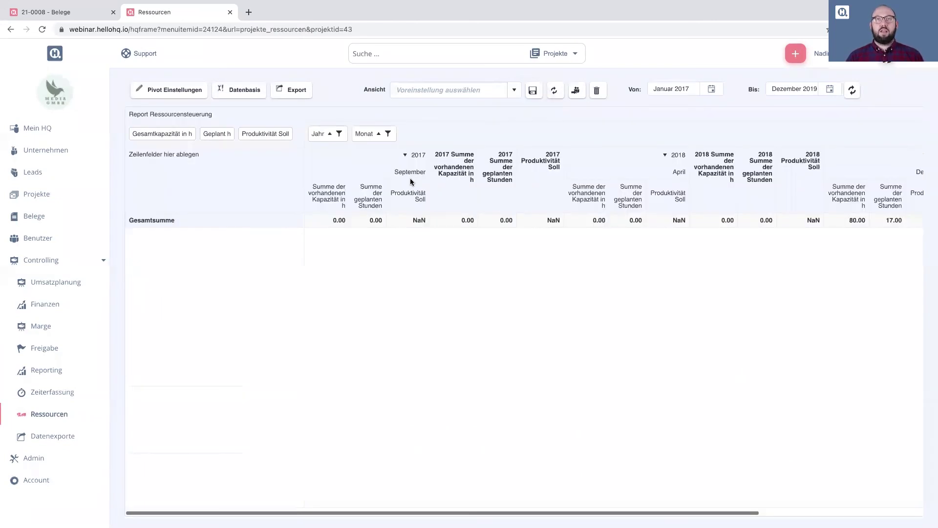
Take Jahr out of the resource report's column fields and load the data and chart for Januar 2021 to Dezember 2021.
{"action": "left_click_drag", "start_coordinate": [330, 141], "coordinate": [303, 110]}
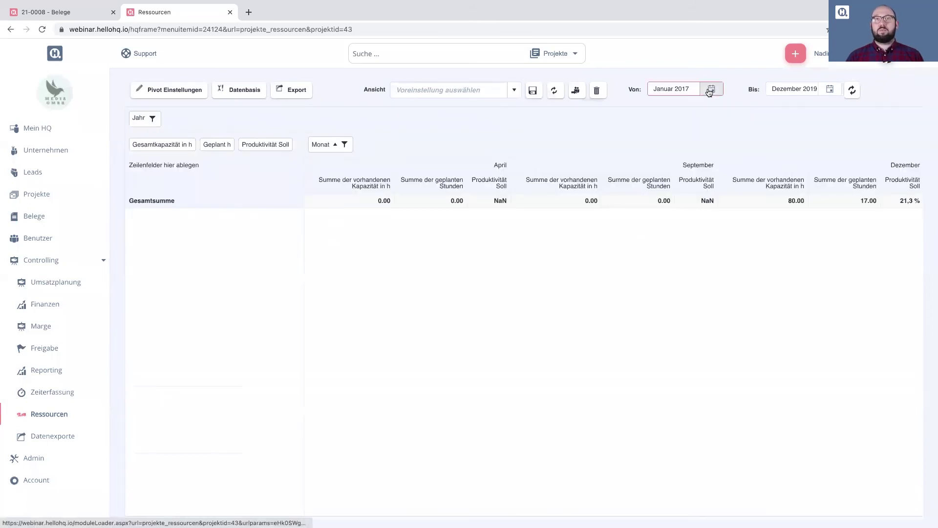
{"action": "left_click", "coordinate": [711, 89]}
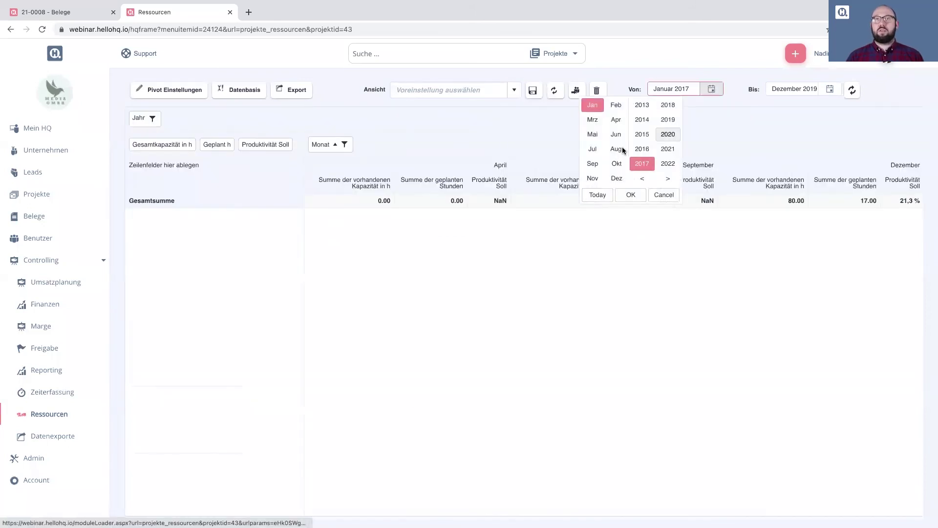
{"action": "left_click", "coordinate": [667, 149]}
{"action": "left_click", "coordinate": [630, 196]}
{"action": "left_click", "coordinate": [830, 89]}
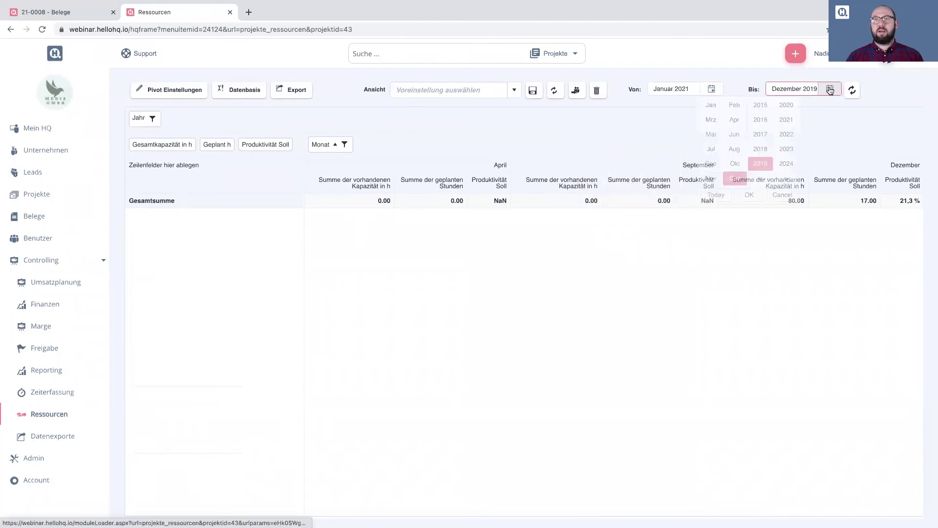
{"action": "left_click", "coordinate": [786, 120]}
{"action": "left_click", "coordinate": [749, 195]}
{"action": "left_click", "coordinate": [852, 92]}
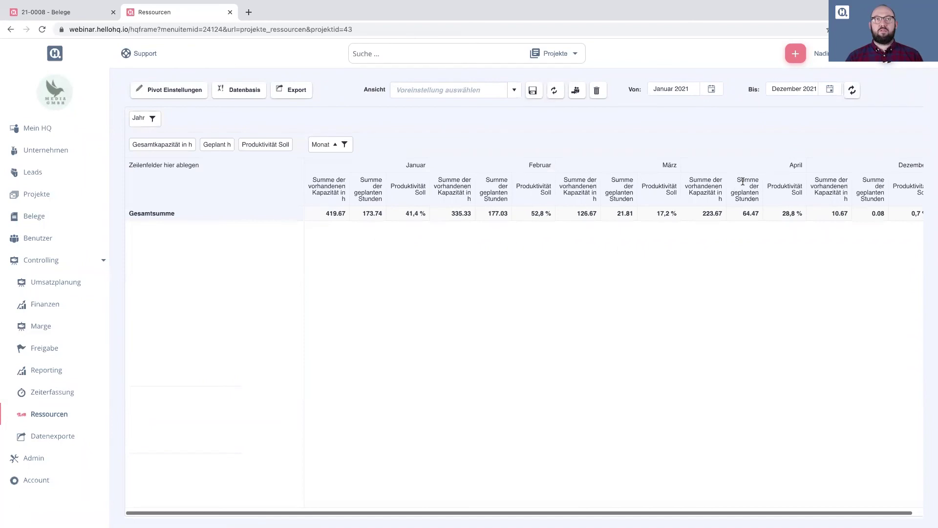
{"action": "scroll", "coordinate": [743, 181], "scroll_direction": "down", "scroll_amount": 6}
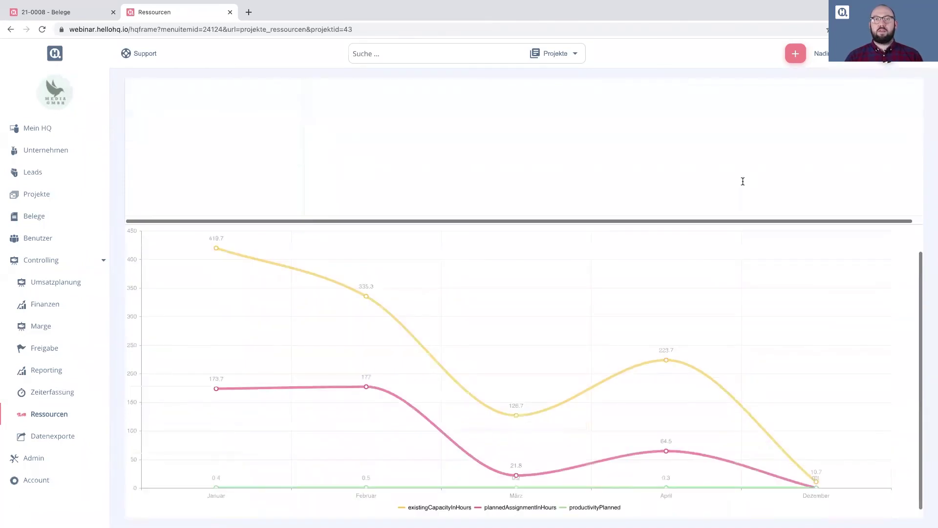